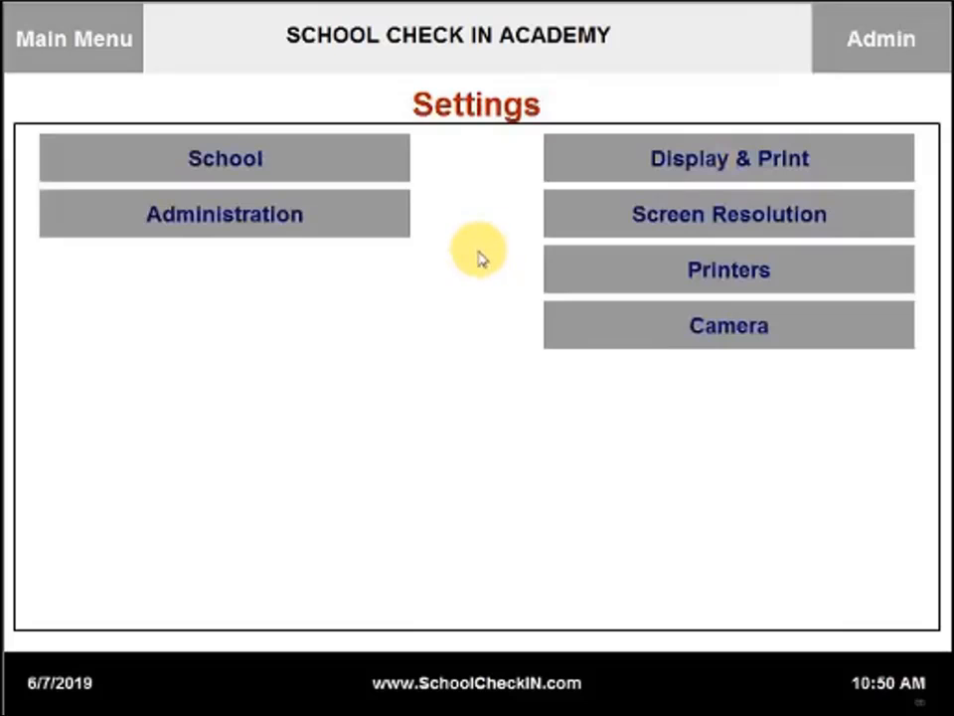
# Step: Open the School settings and review the passwords, school details and start, dismissal and front office close times
pyautogui.click(230, 164)
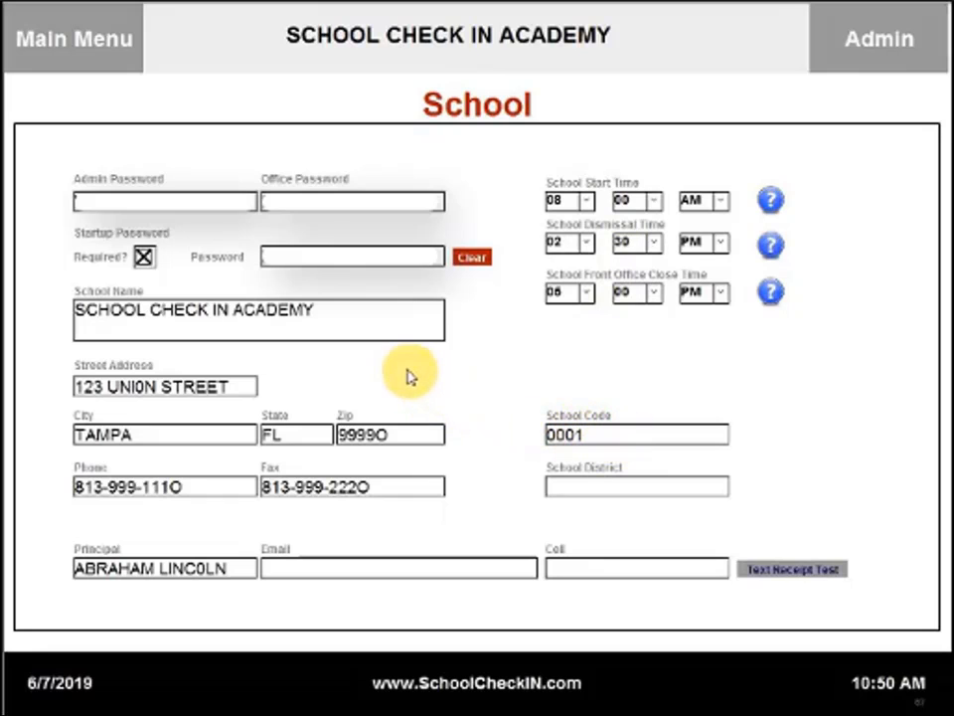
pyautogui.click(321, 311)
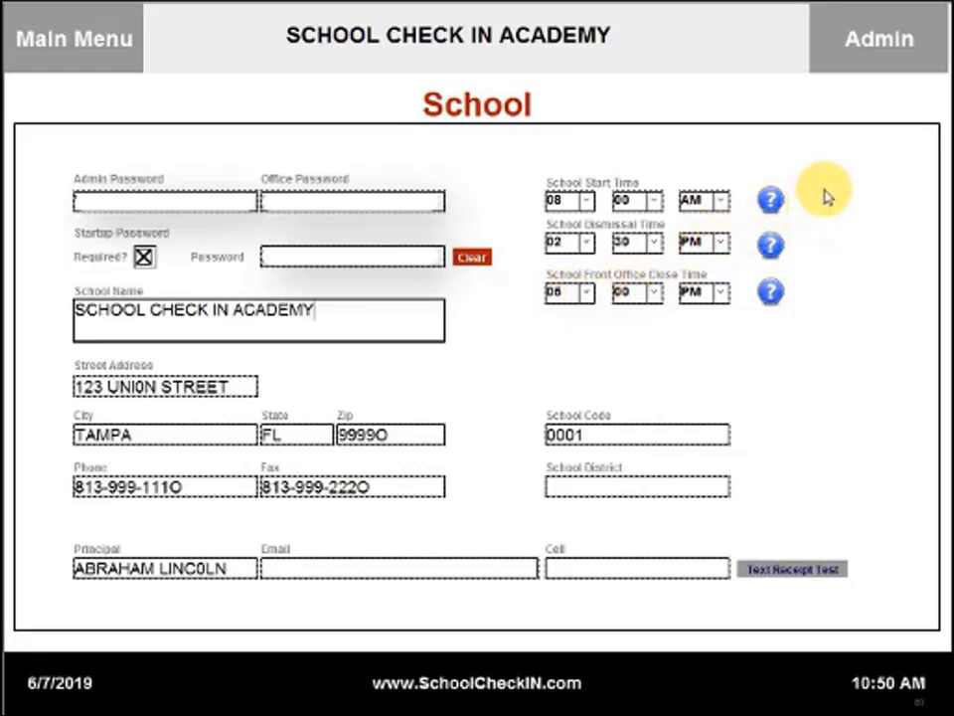
pyautogui.click(870, 46)
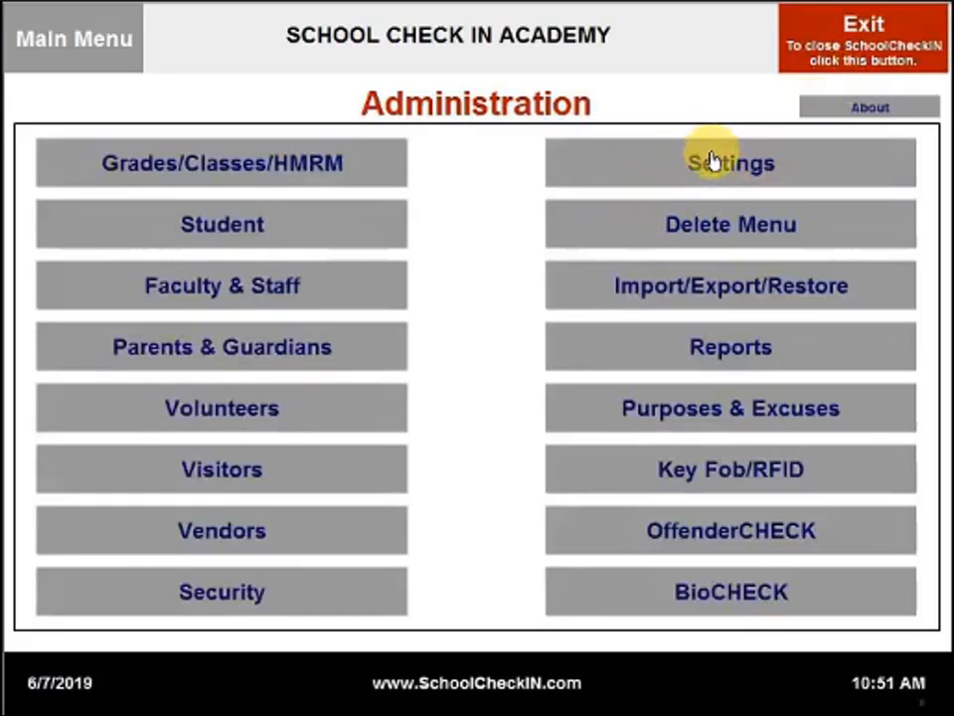
# Step: Open the Administration settings and look through the available time-out values for the administration menus
pyautogui.click(711, 162)
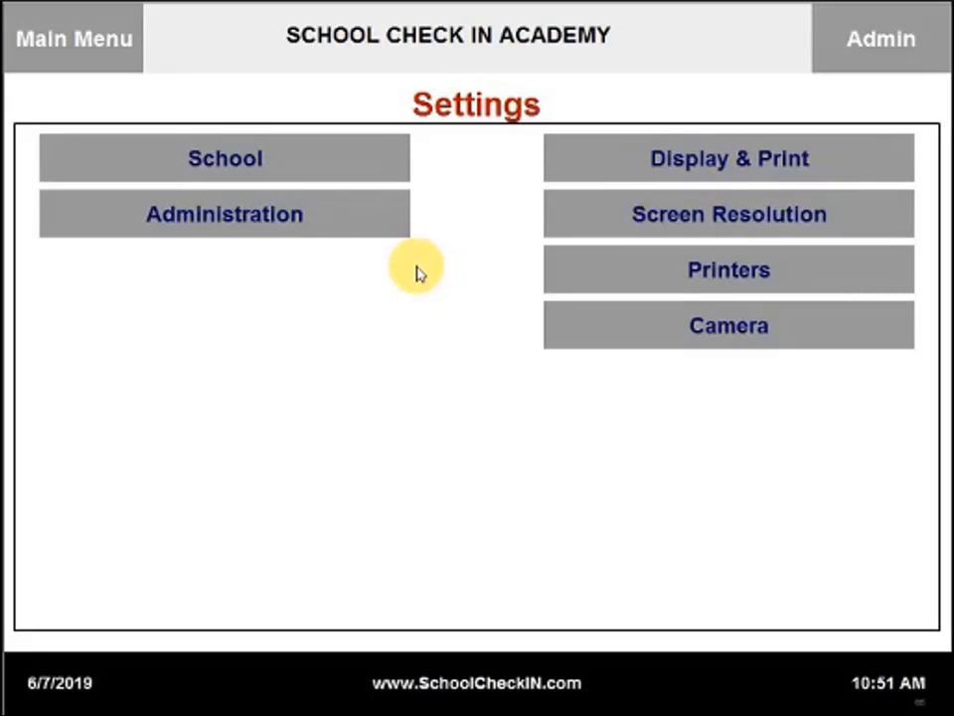
pyautogui.click(244, 227)
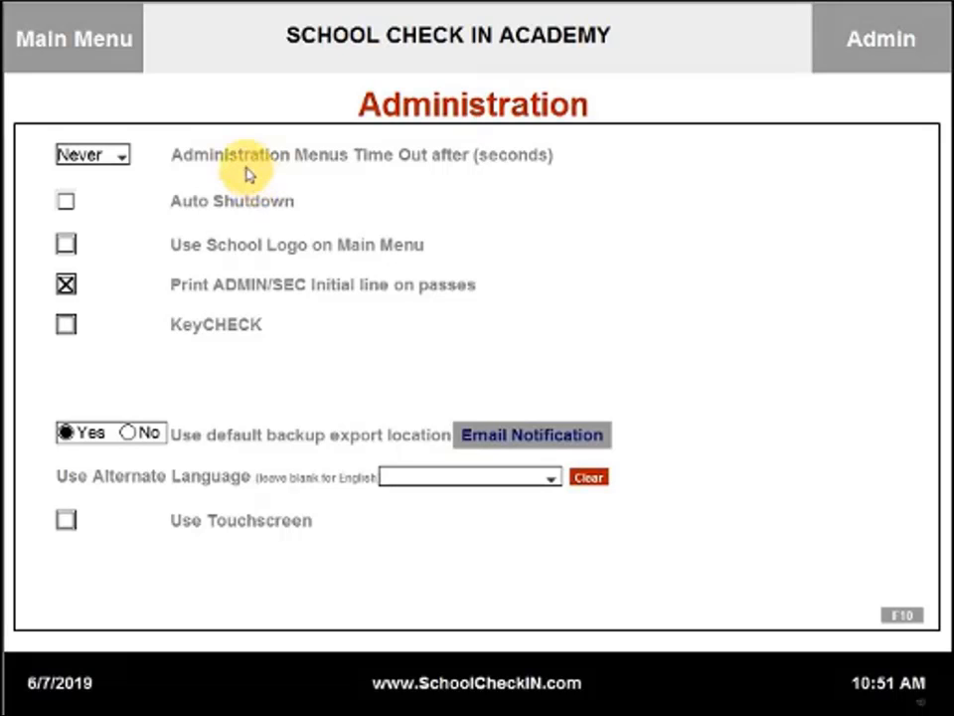
pyautogui.click(119, 159)
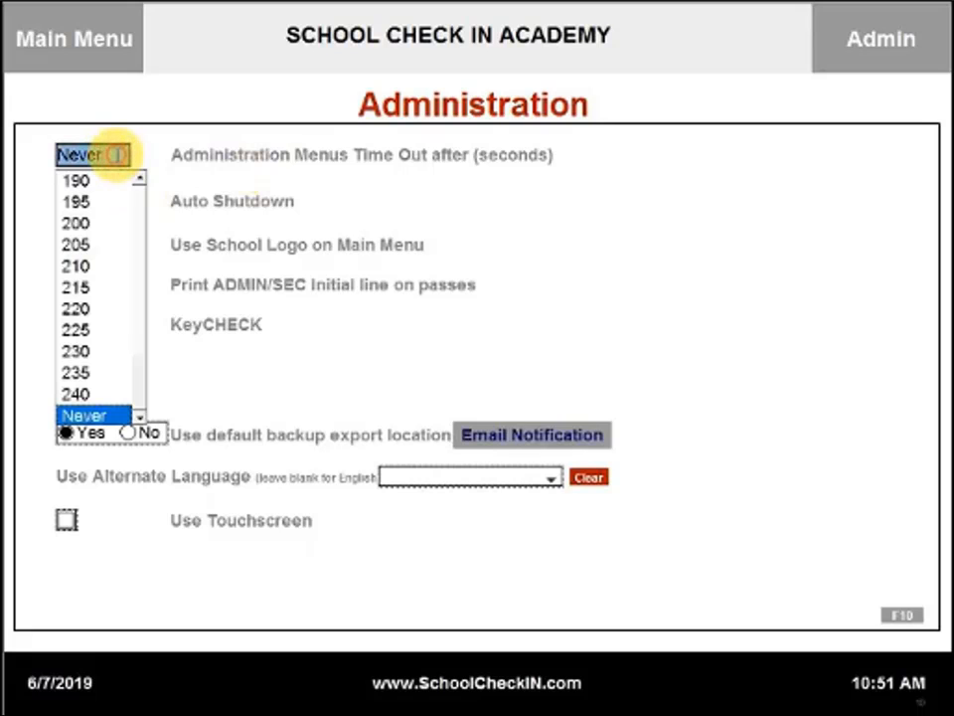
pyautogui.scroll(4, 87, 382)
pyautogui.scroll(8, 80, 353)
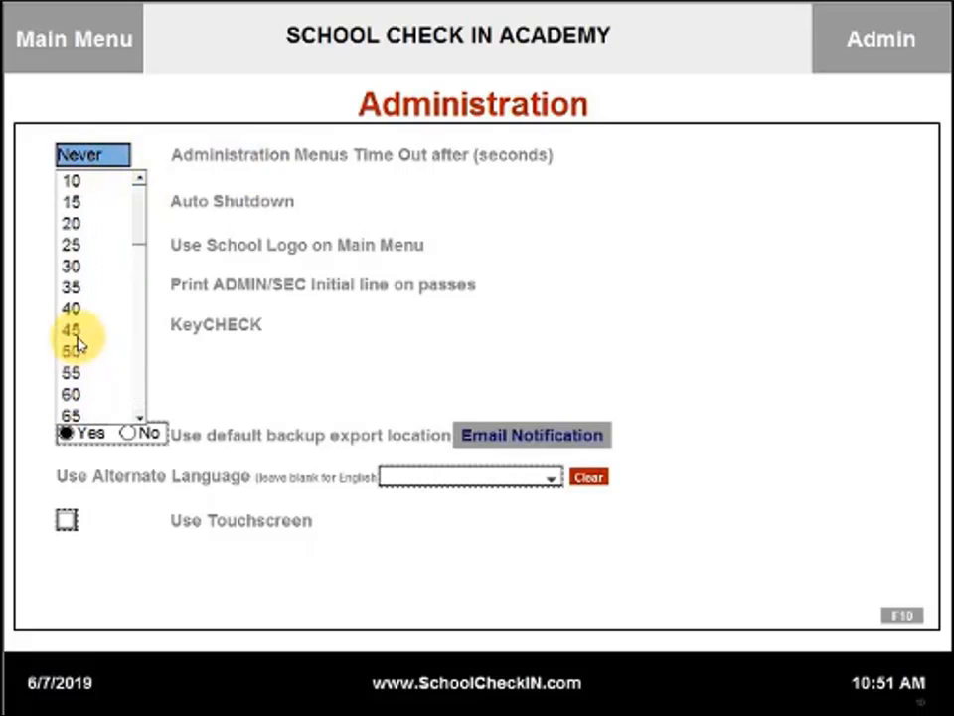
pyautogui.scroll(-3, 84, 326)
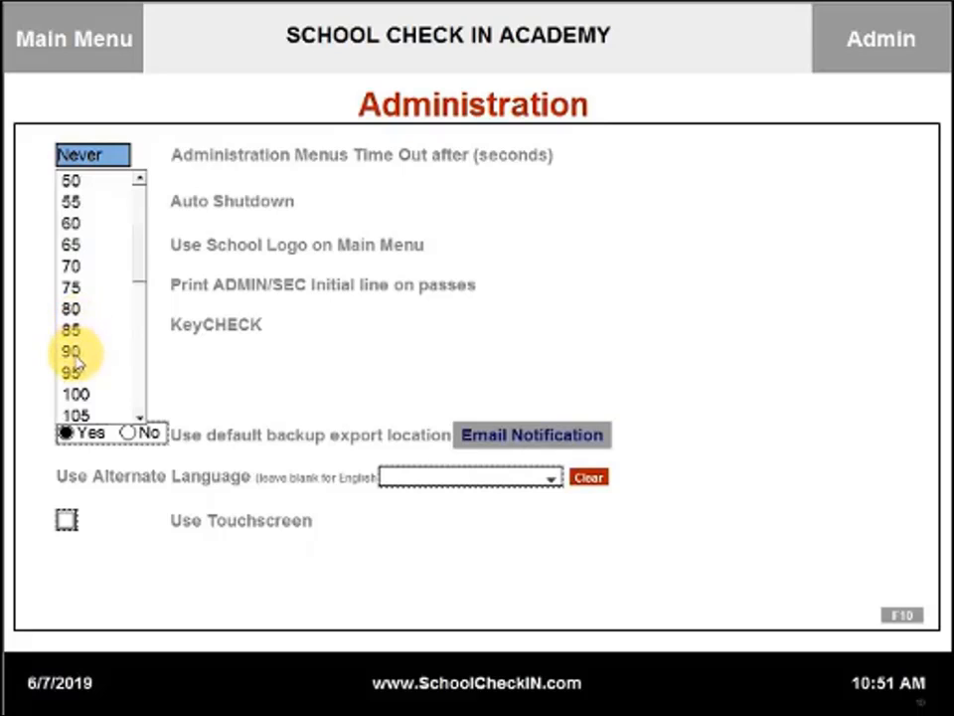
pyautogui.scroll(-7, 77, 363)
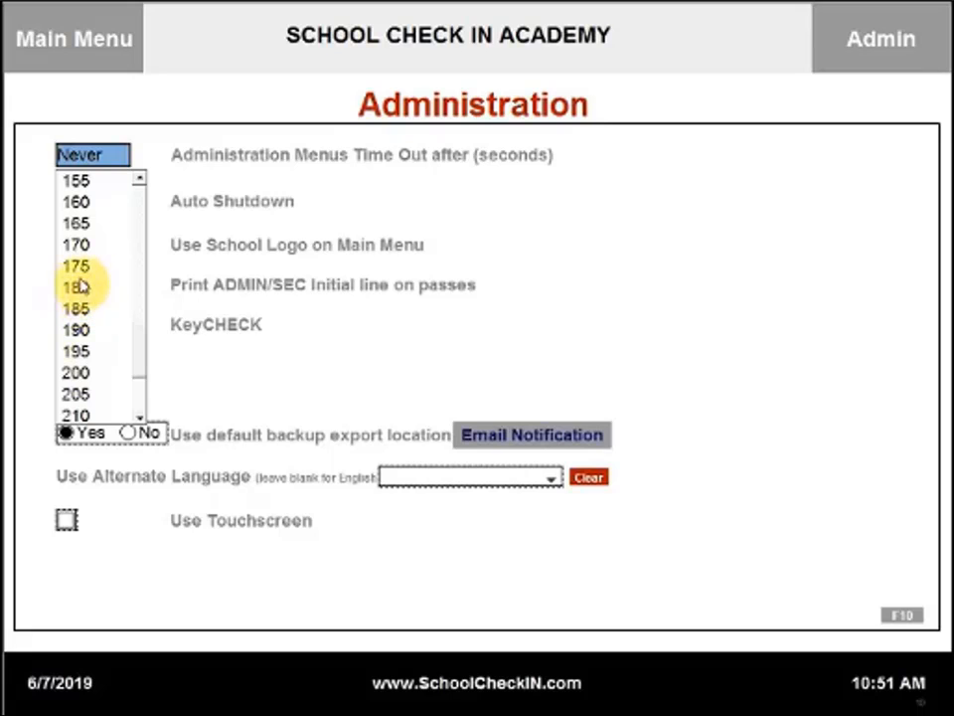
pyautogui.click(418, 298)
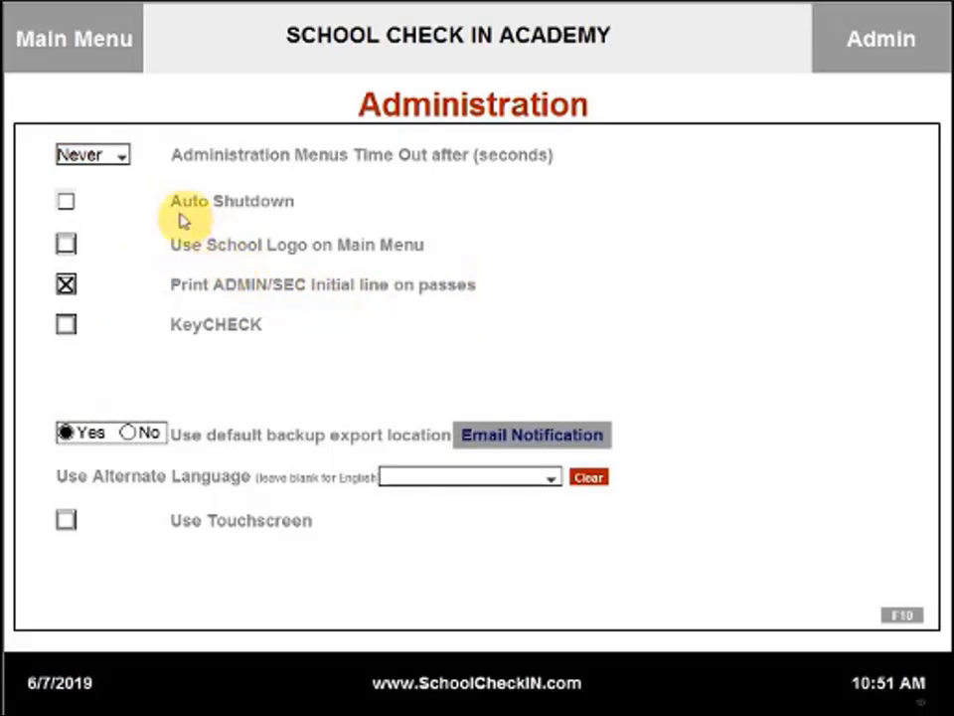
# Step: Enable Auto Shutdown and set its shutdown time to 1:00 PM
pyautogui.click(66, 207)
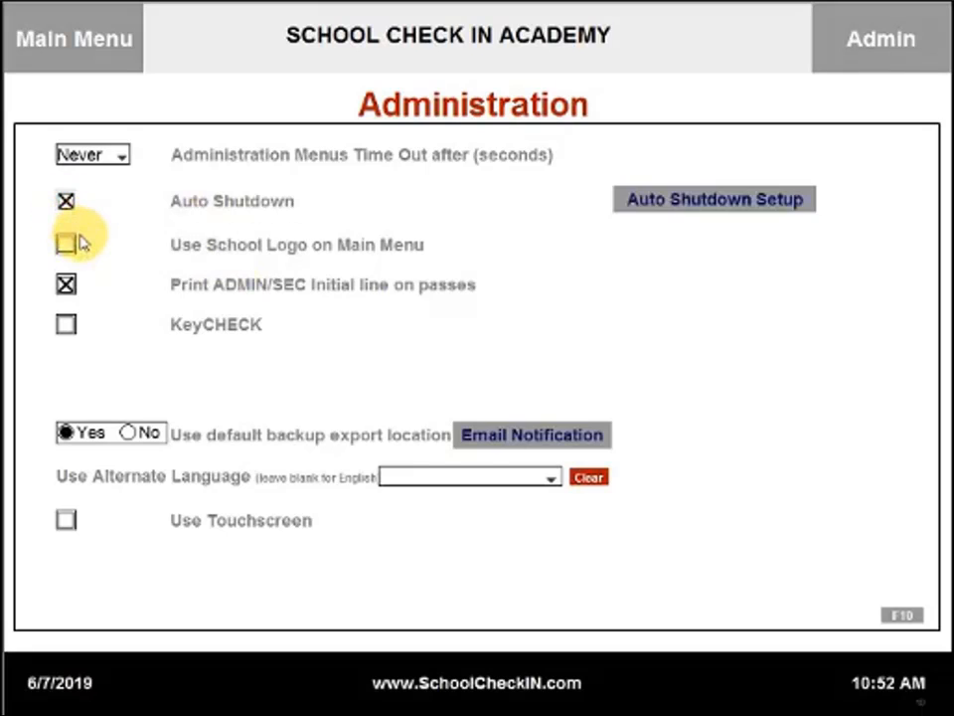
pyautogui.click(694, 211)
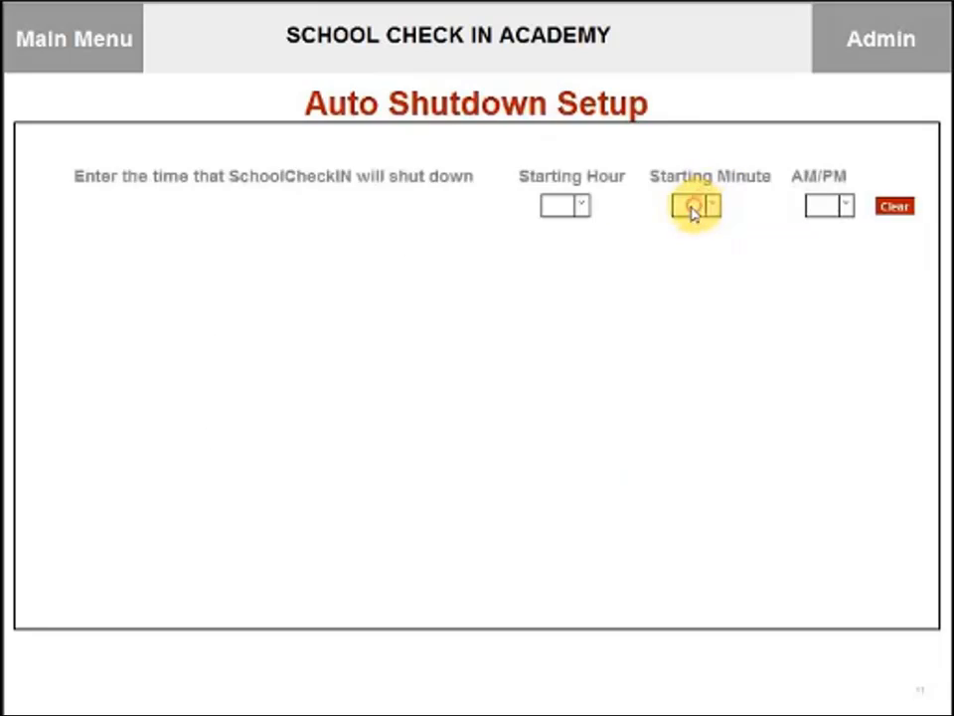
pyautogui.click(581, 209)
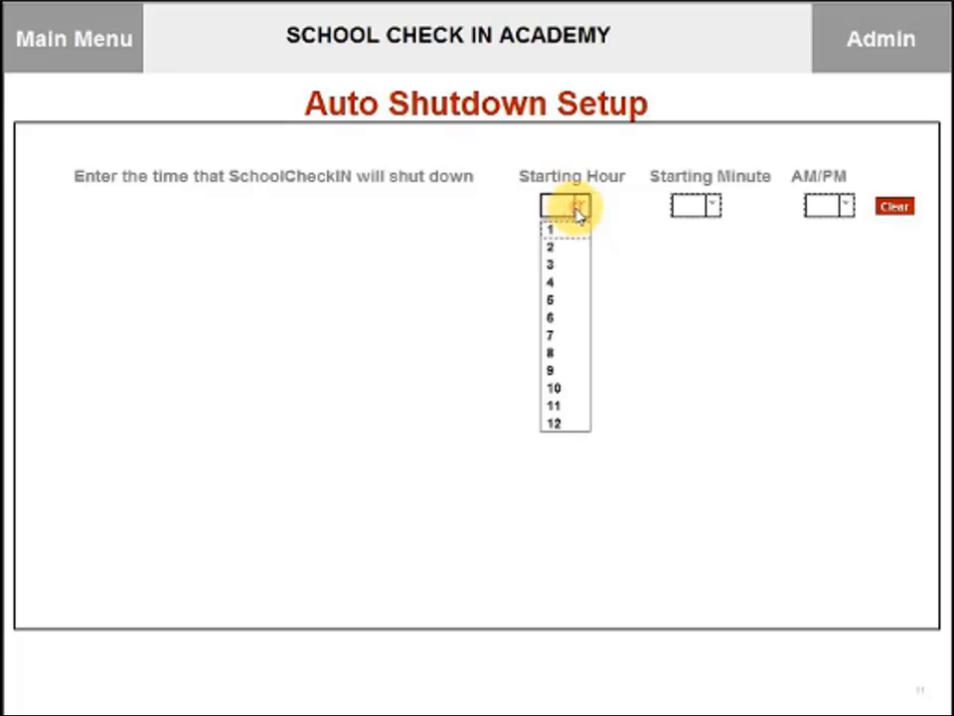
pyautogui.click(567, 235)
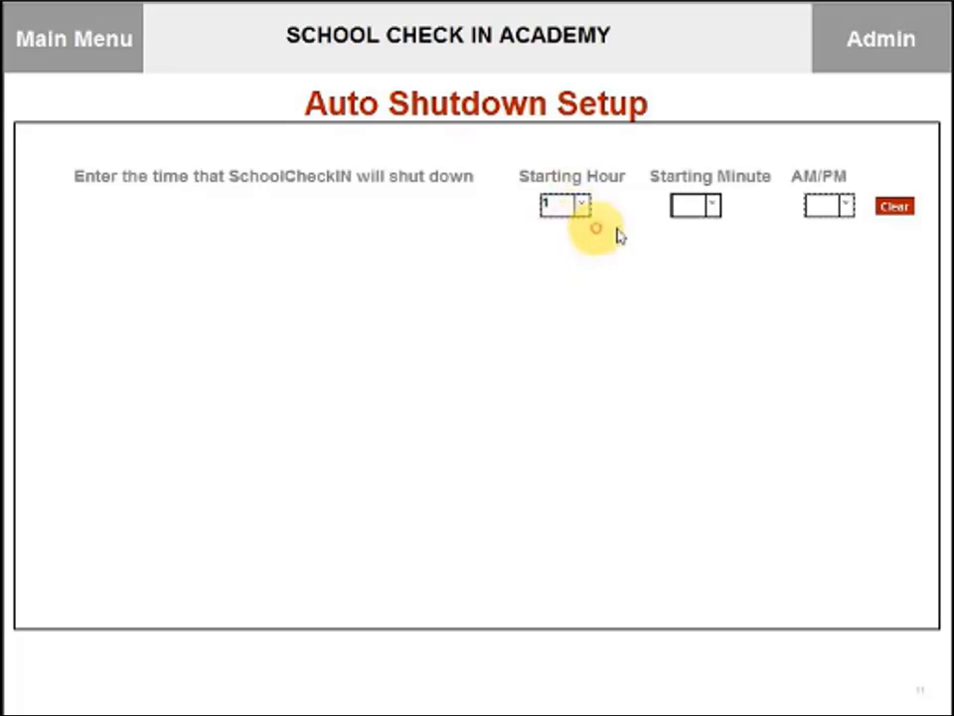
pyautogui.click(712, 207)
pyautogui.click(685, 229)
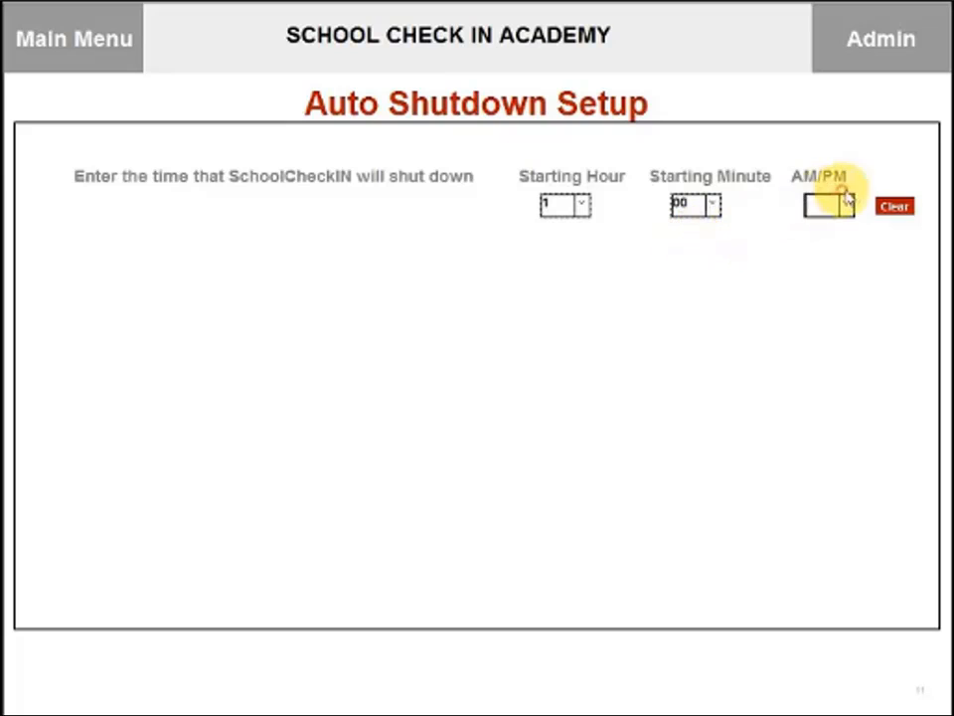
pyautogui.click(846, 209)
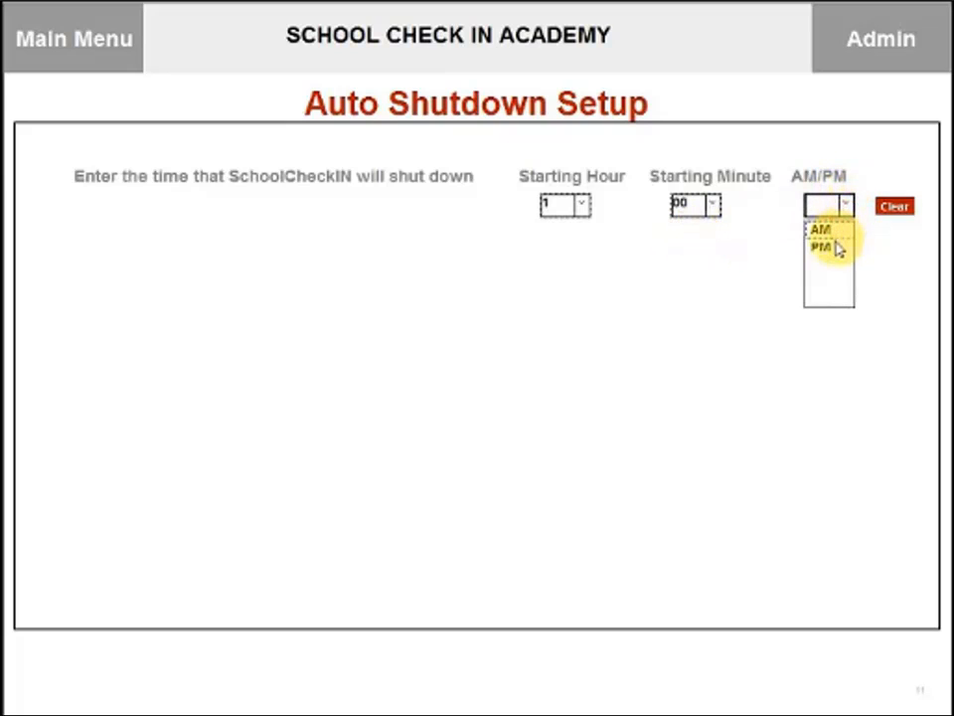
pyautogui.click(828, 250)
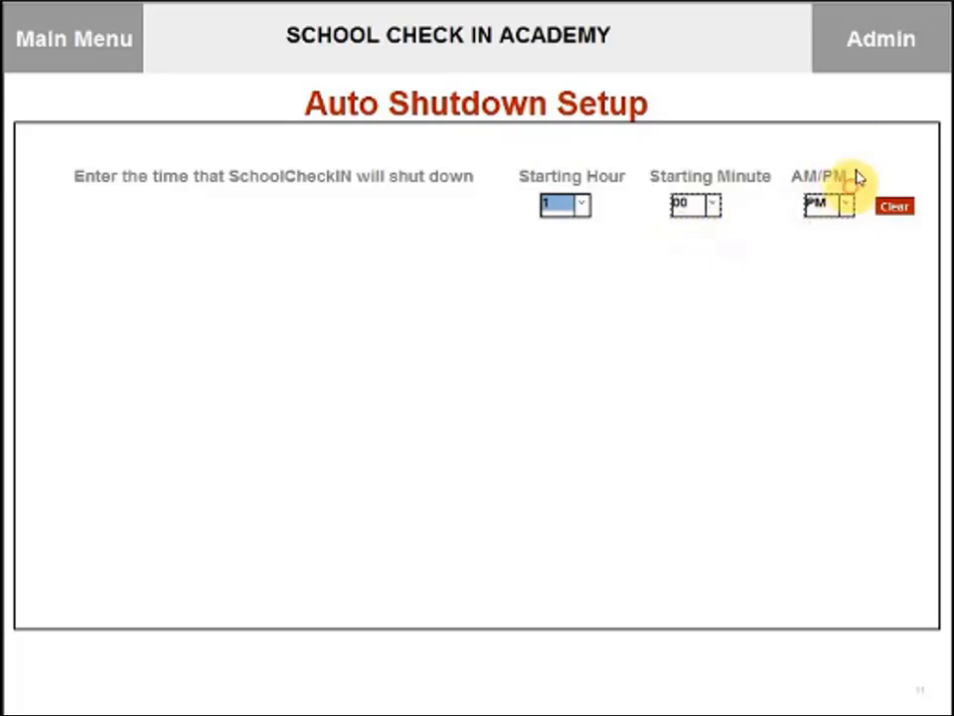
pyautogui.click(861, 57)
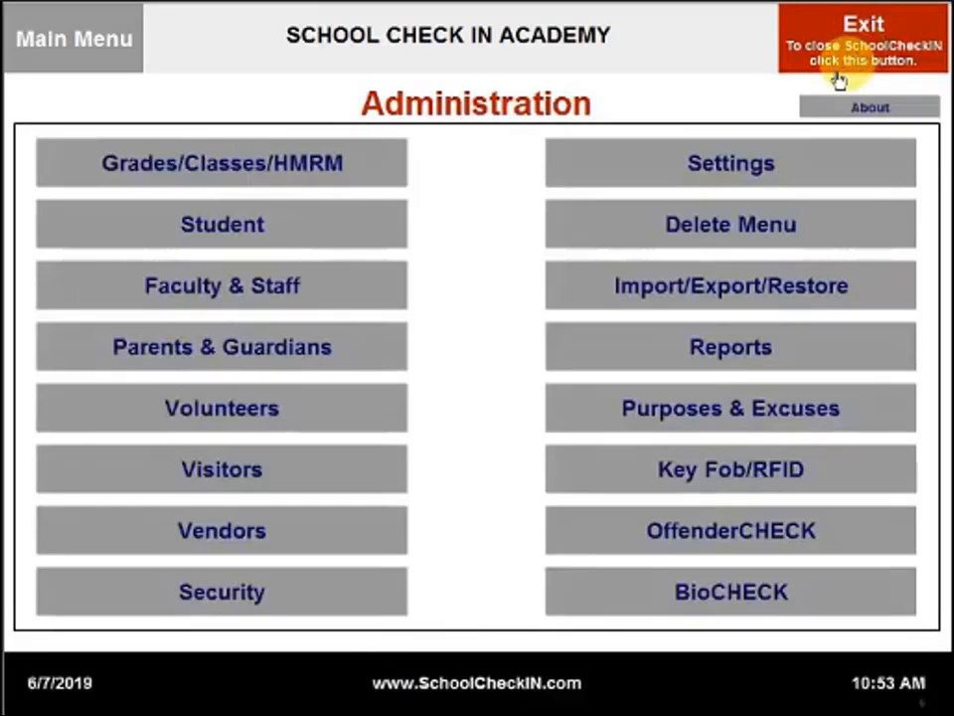
# Step: In the Administration settings, enable the school logo on the main menu and turn off Auto Shutdown
pyautogui.click(721, 171)
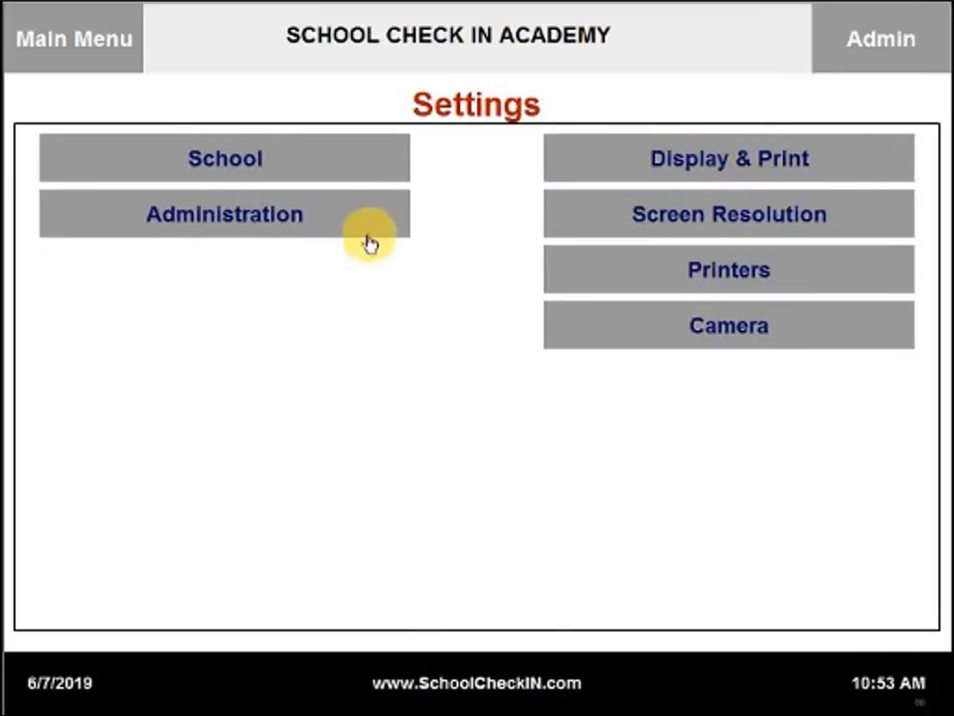
pyautogui.click(271, 222)
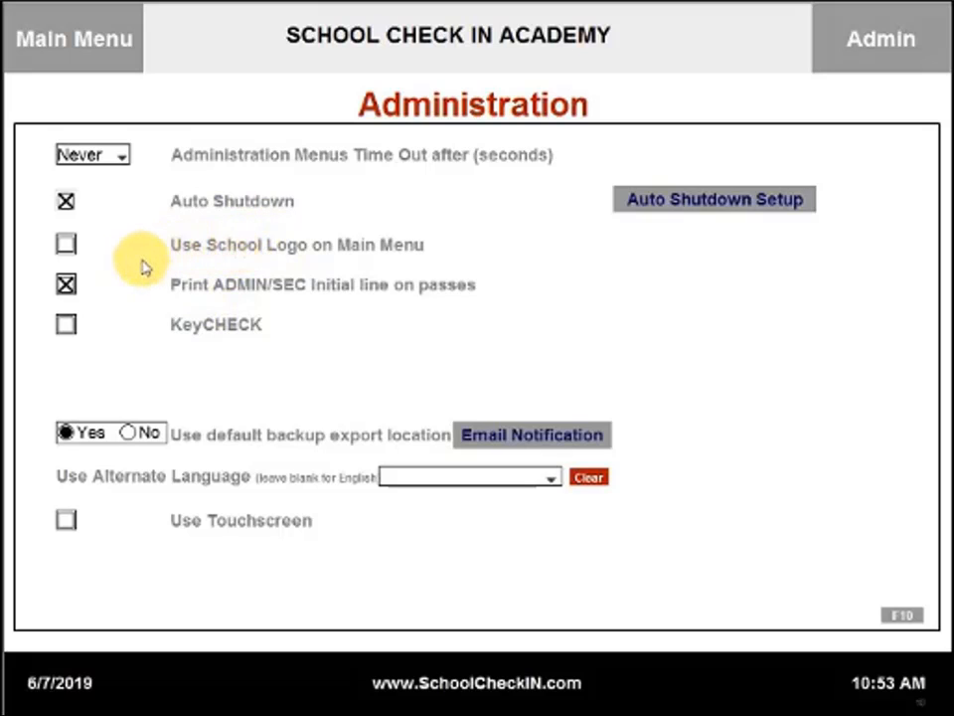
pyautogui.click(66, 244)
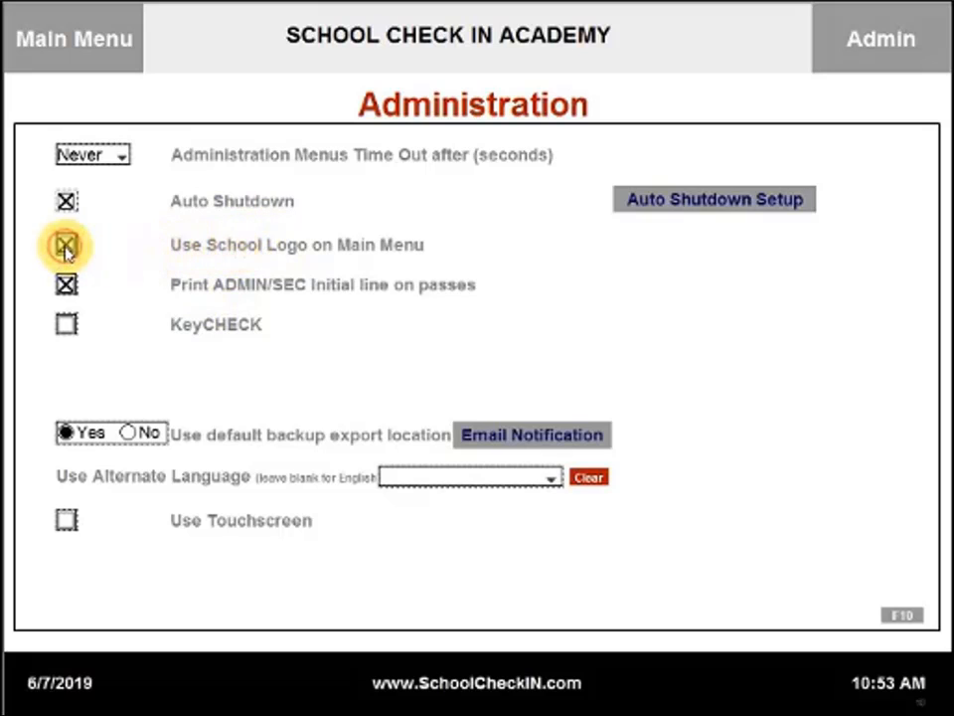
pyautogui.click(65, 201)
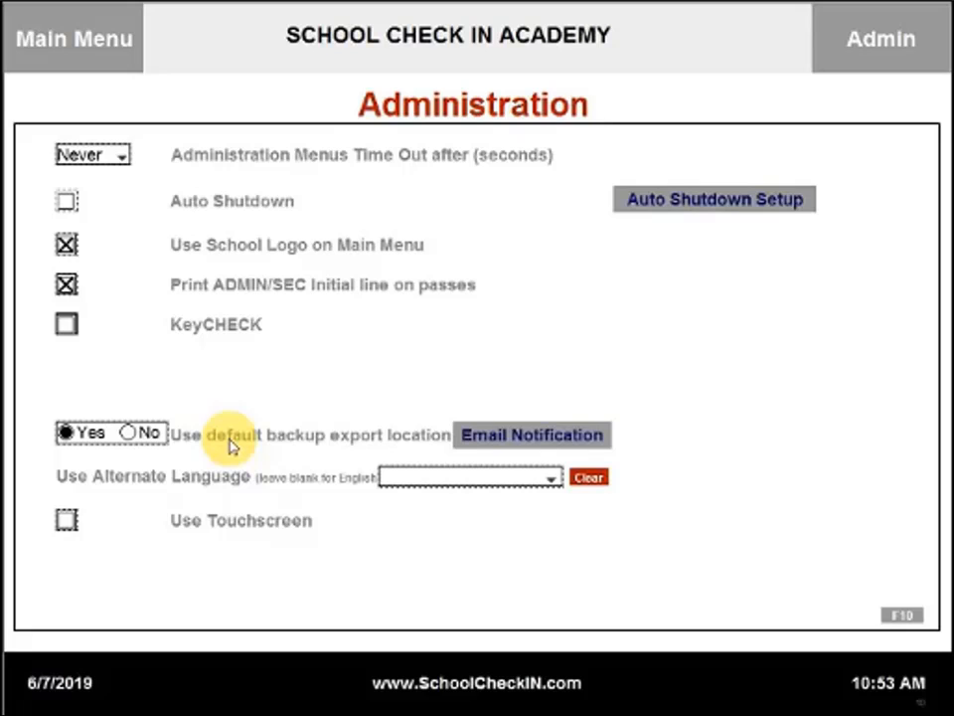
# Step: Try a non-default backup export location, cancel the folder selection, and set the alternate language to Spanish
pyautogui.click(141, 438)
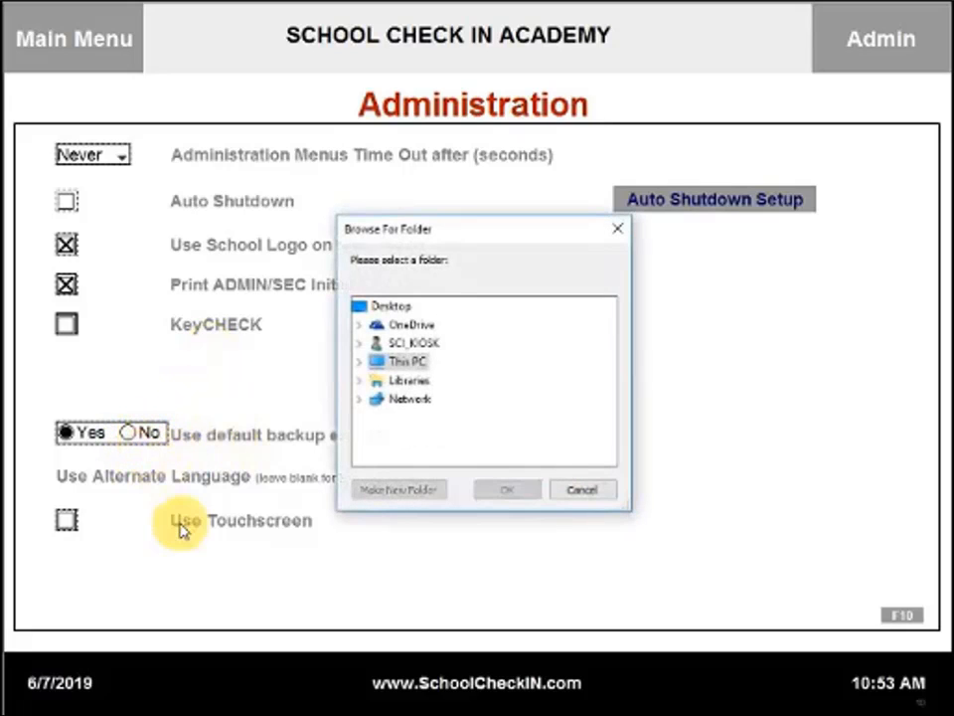
pyautogui.click(581, 491)
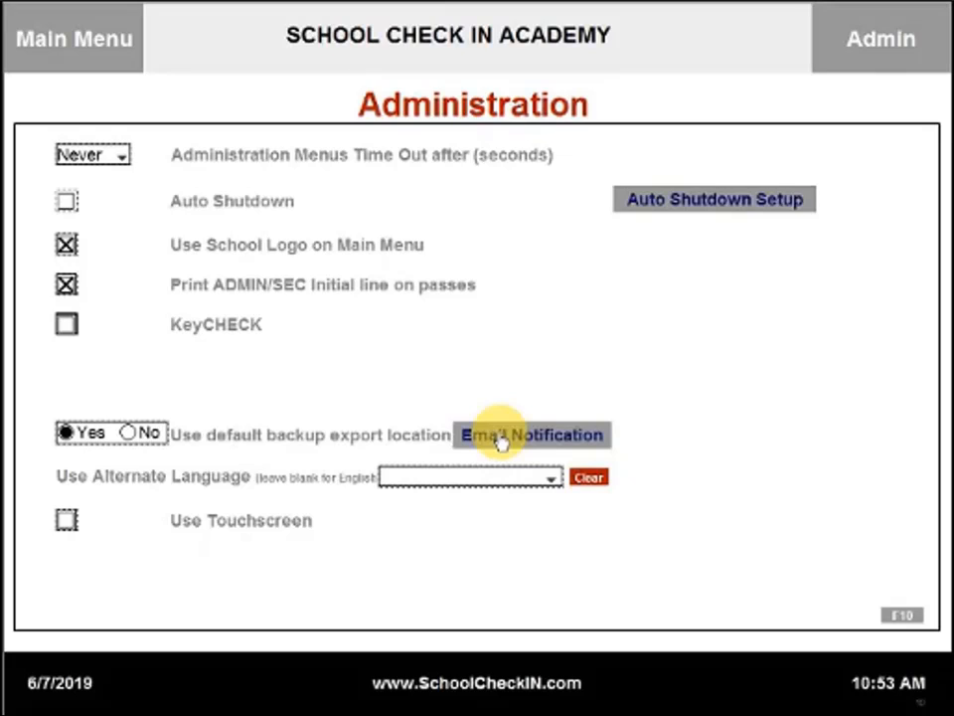
pyautogui.click(478, 484)
pyautogui.click(481, 504)
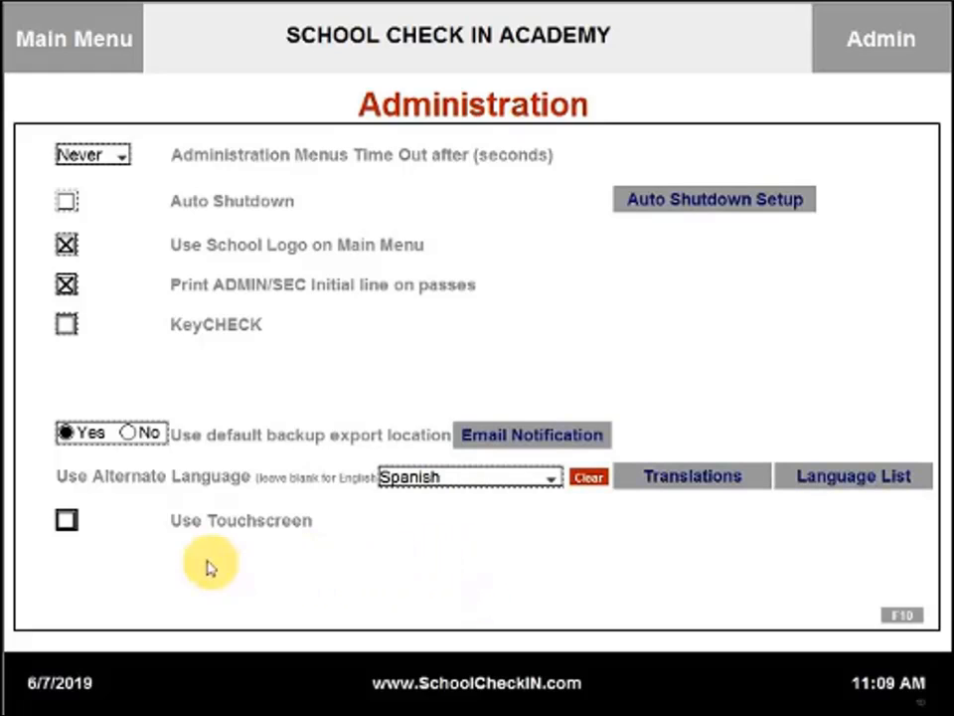
# Step: Turn the Use Touchscreen option on and back off
pyautogui.click(67, 521)
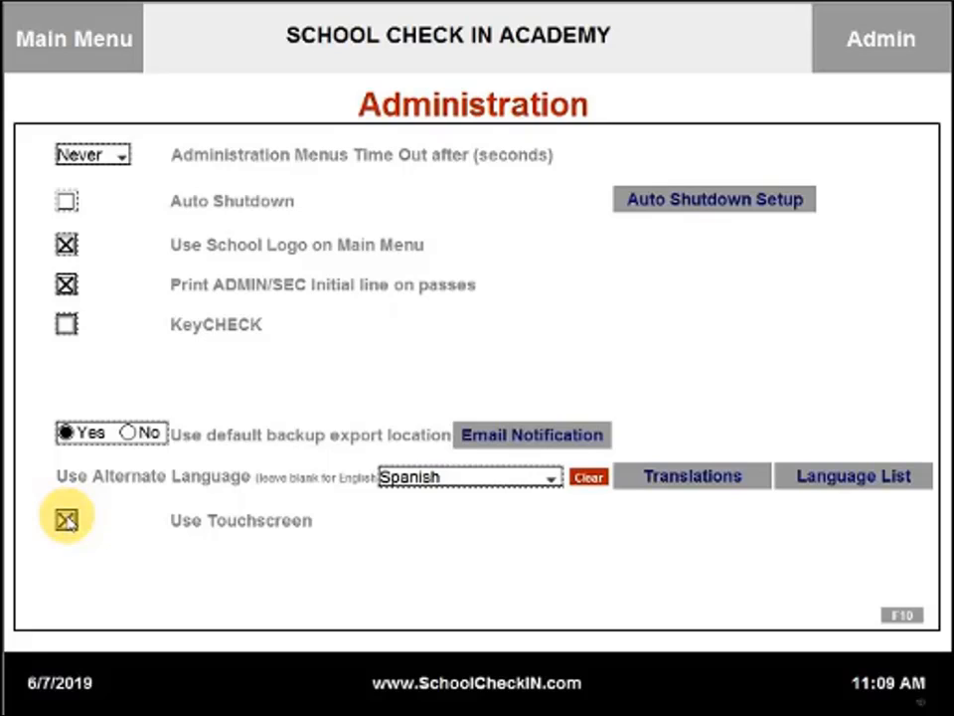
pyautogui.click(65, 519)
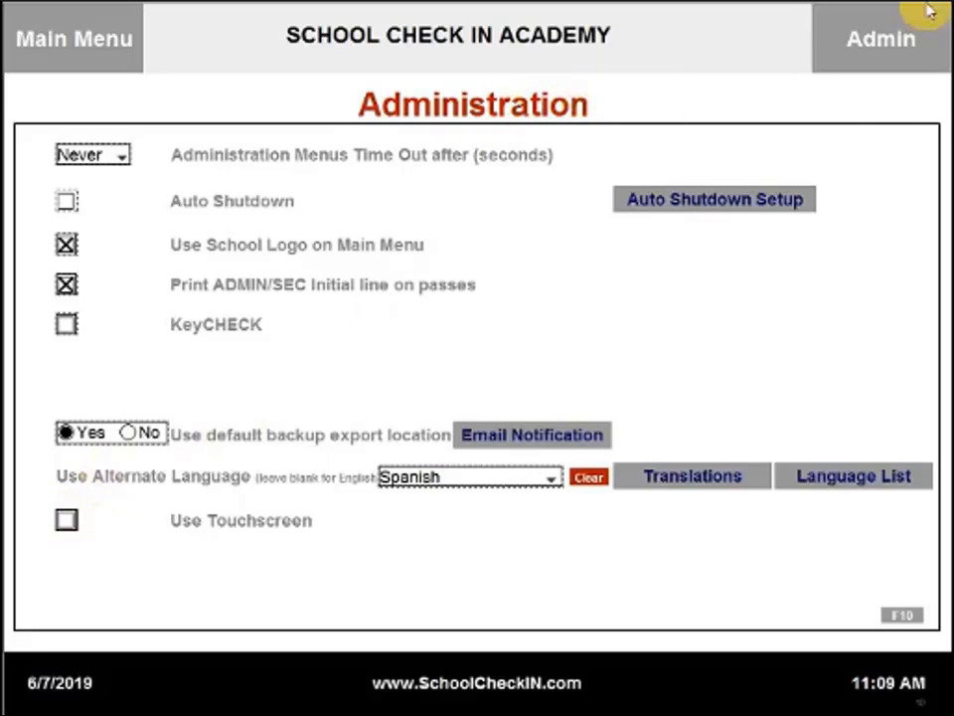
# Step: Open the Display & Print settings, review the main menu, badge and paper type options, and save them
pyautogui.click(899, 59)
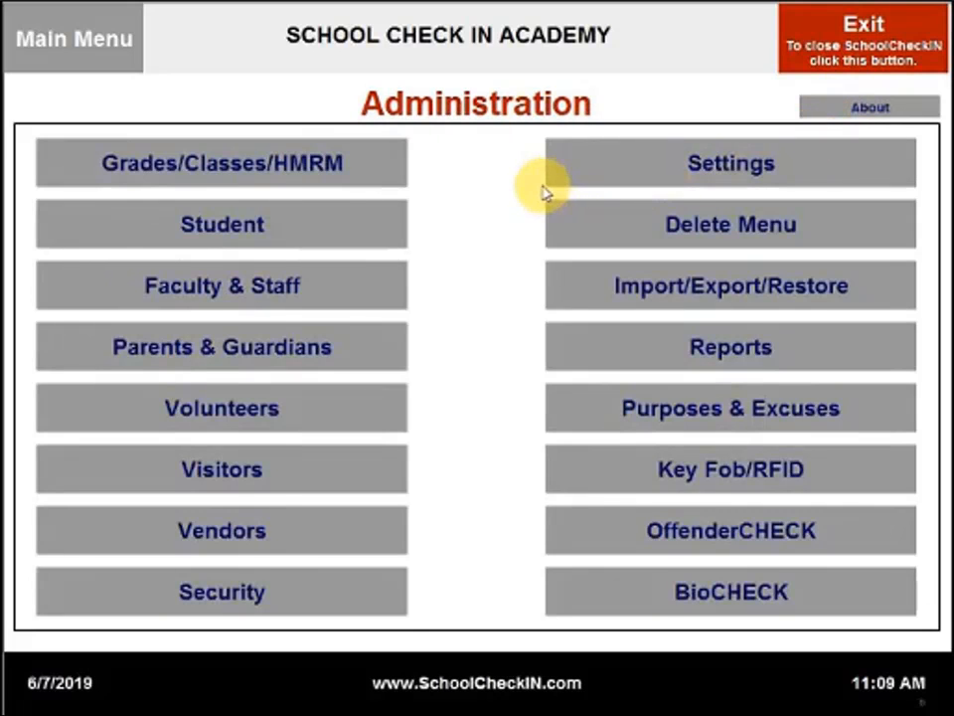
pyautogui.click(694, 159)
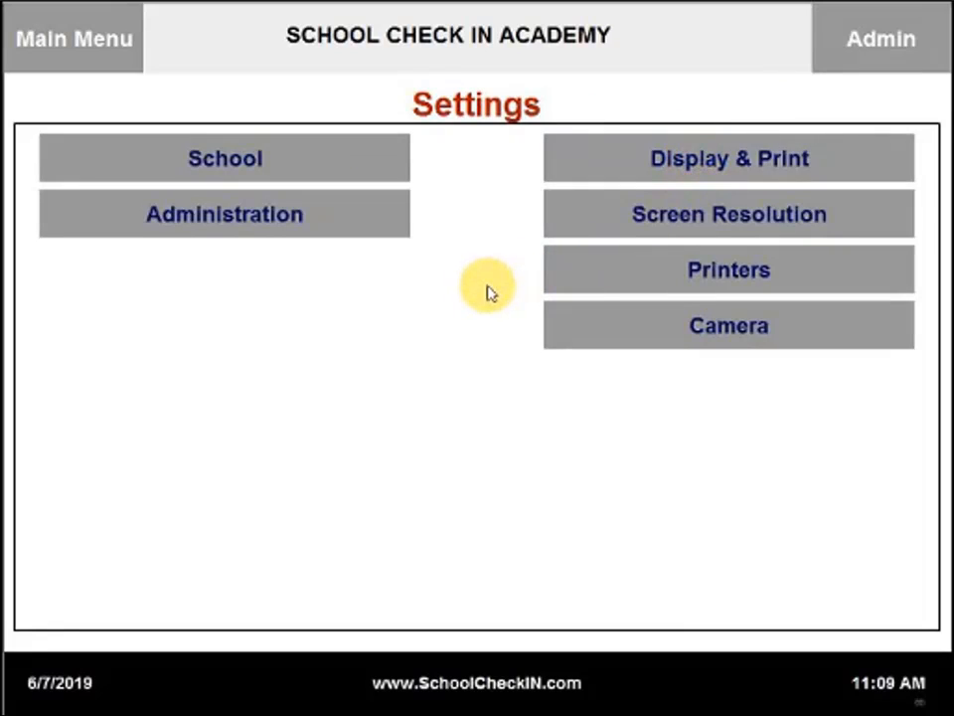
pyautogui.click(697, 167)
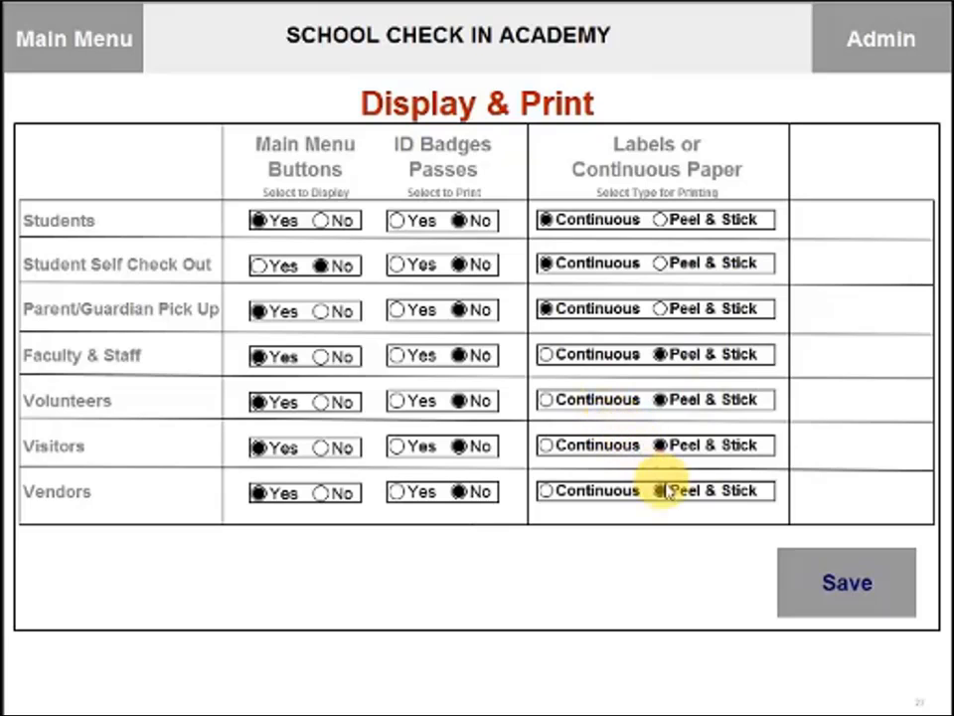
pyautogui.click(841, 586)
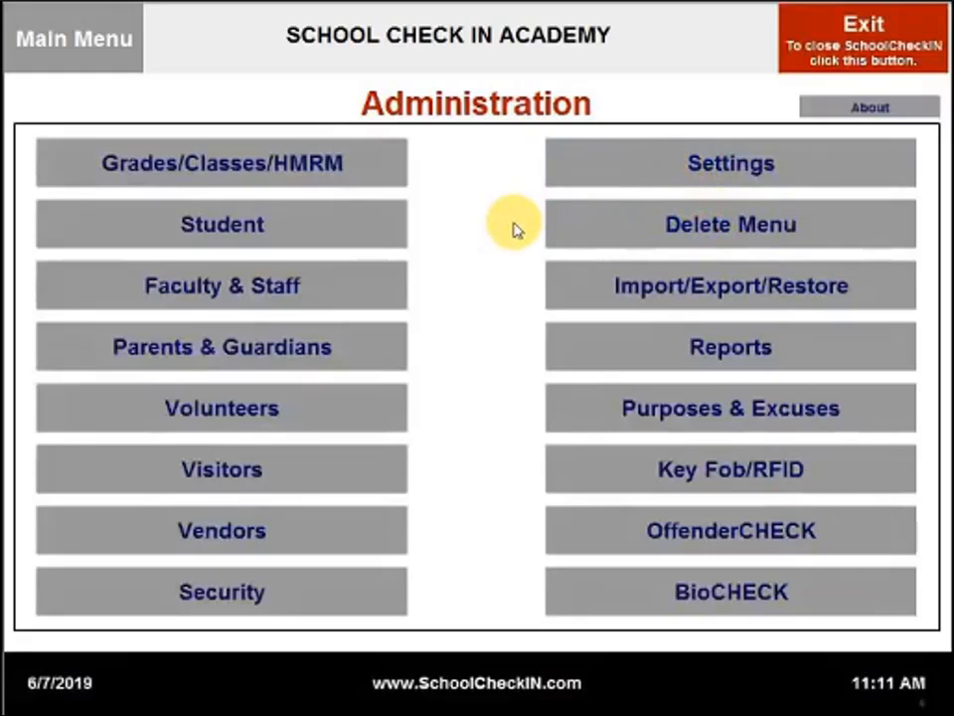
# Step: Open the Screen Resolution settings and shift the screen layout left and back to the right
pyautogui.click(709, 178)
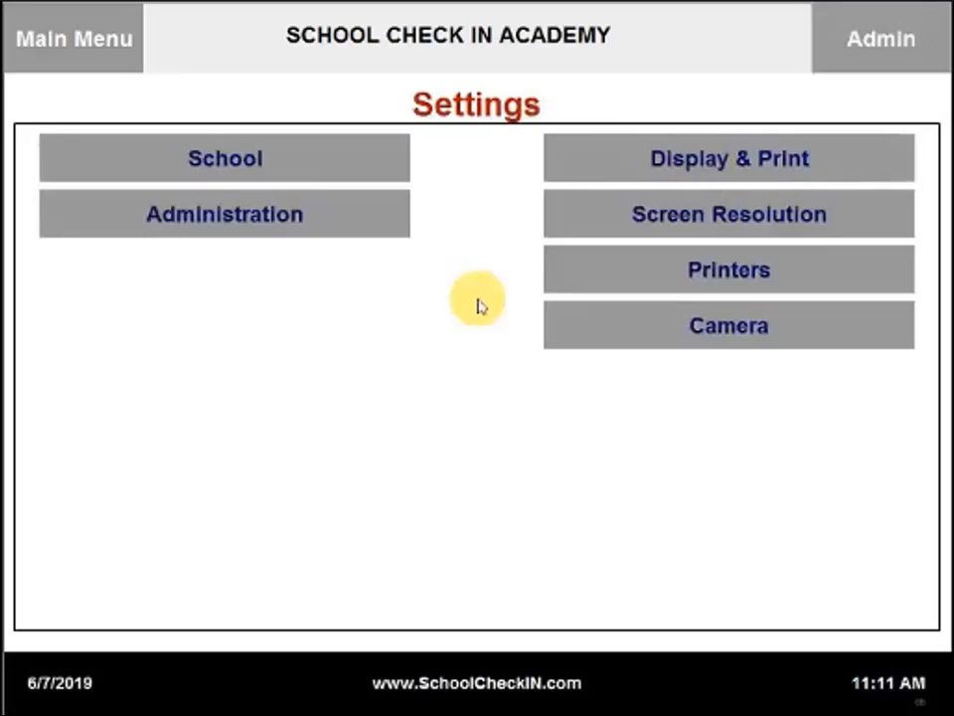
pyautogui.click(666, 228)
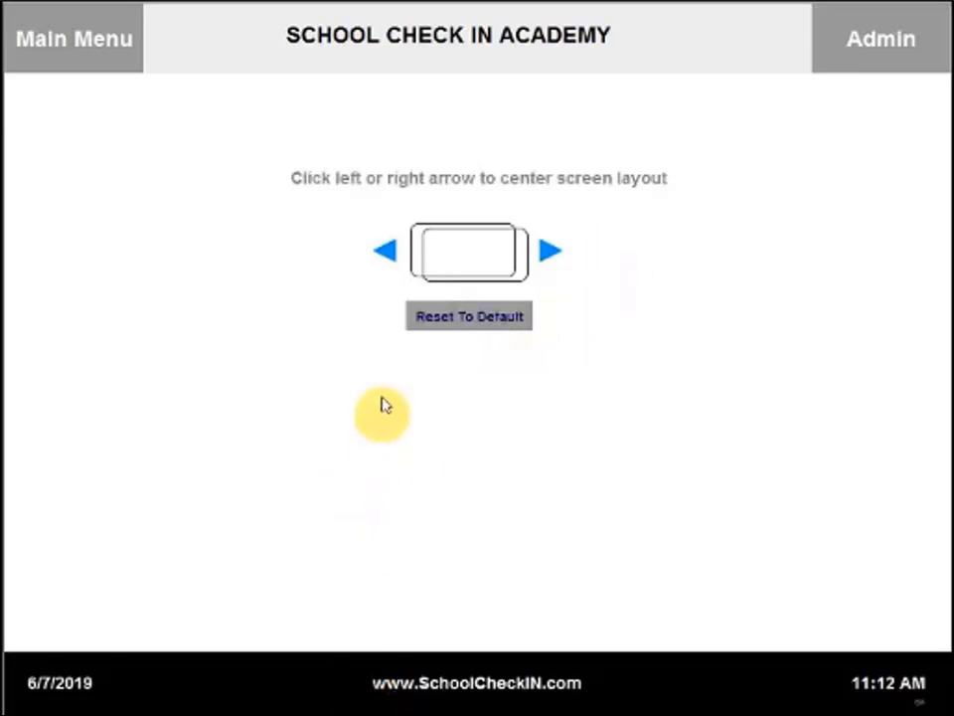
pyautogui.click(388, 256)
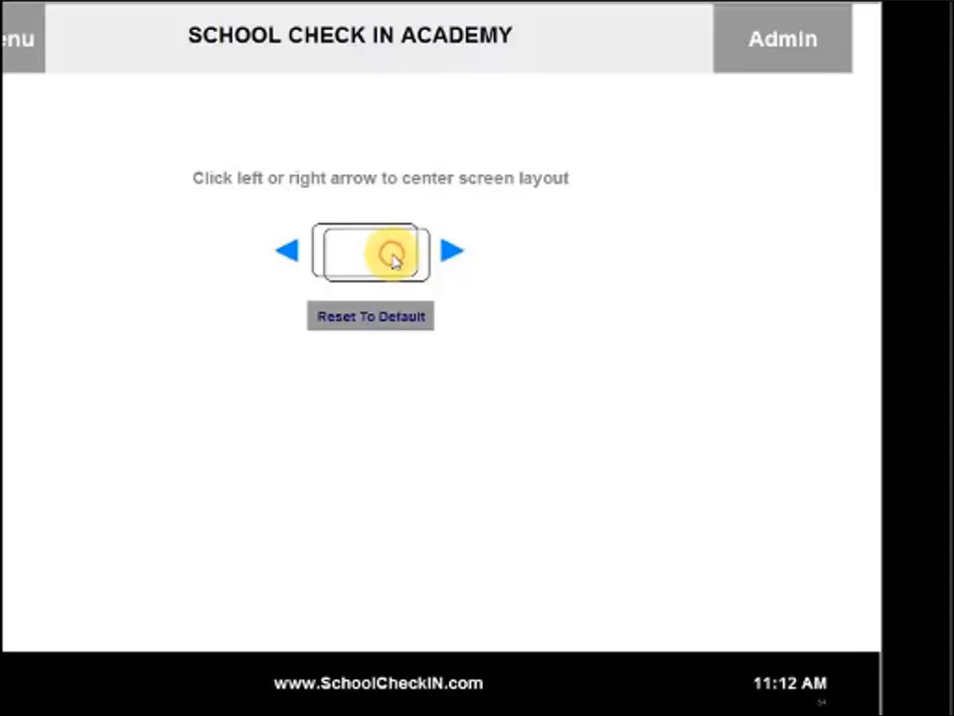
pyautogui.click(448, 254)
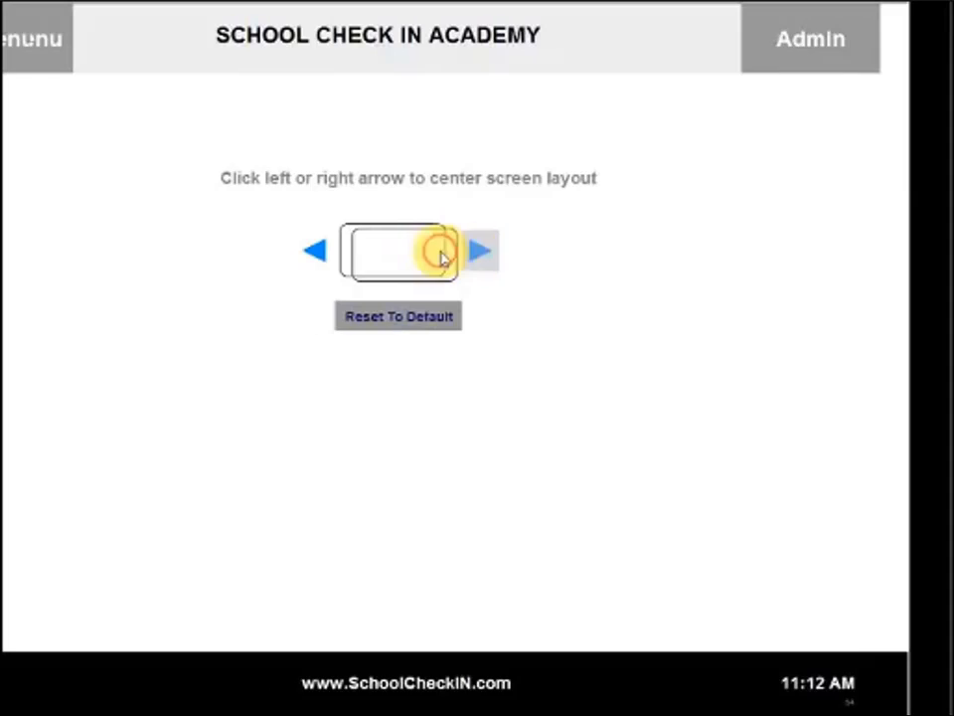
# Step: Reset the screen layout to its default position and return to the Administration screen
pyautogui.click(387, 317)
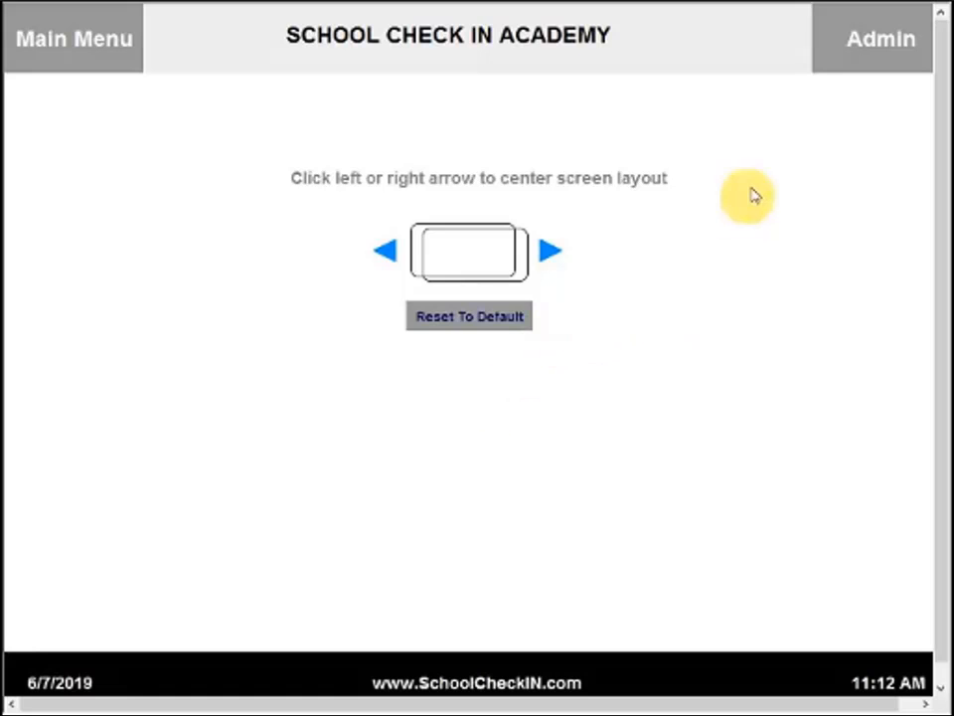
pyautogui.click(852, 67)
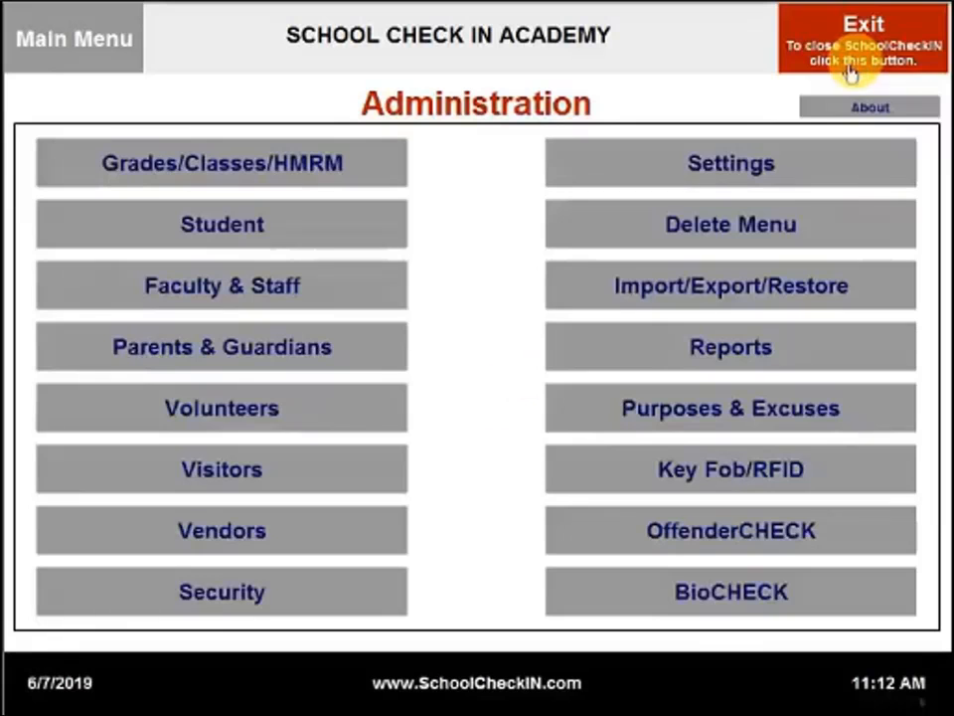
# Step: In the Printers settings, choose the DYMO Twin 450 Series model and the DYMO LabelWriter 450 Twin Turbo name for the Continuous printer
pyautogui.click(709, 169)
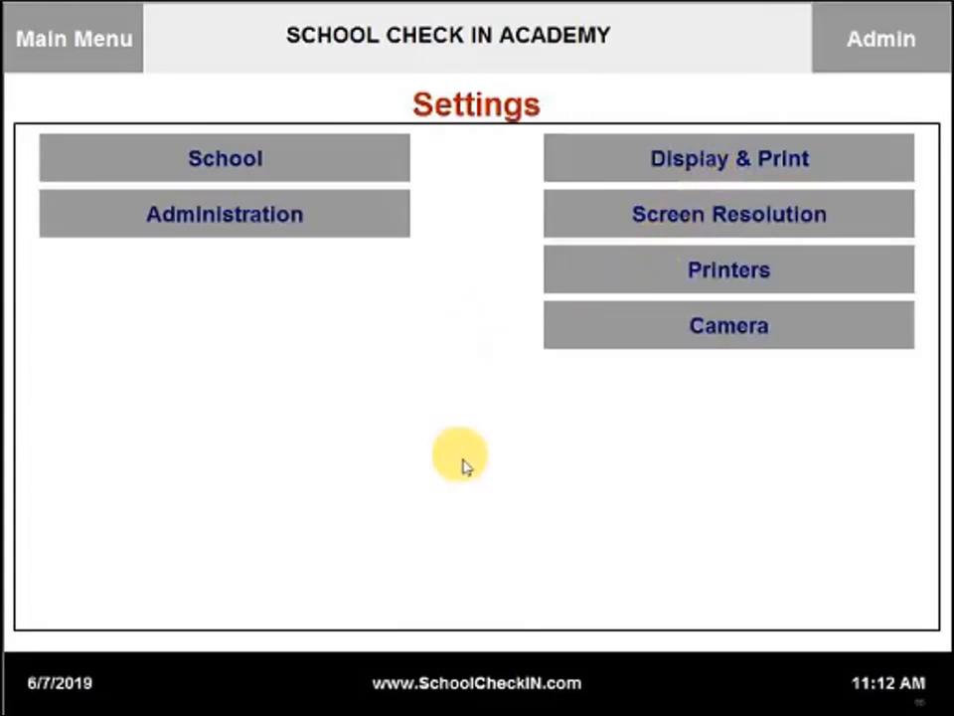
pyautogui.click(669, 282)
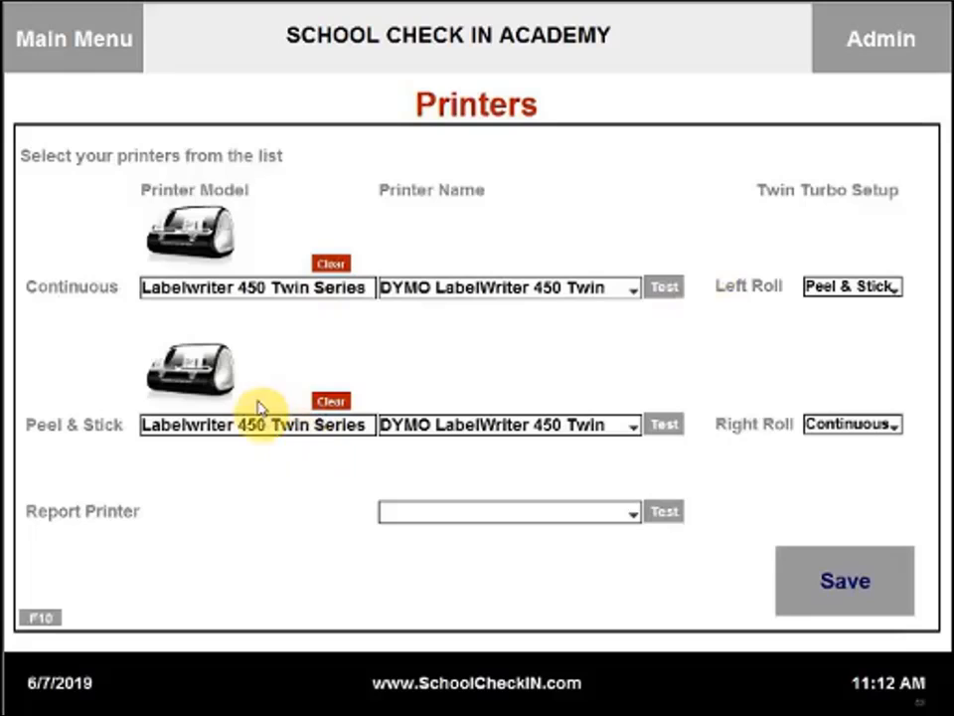
pyautogui.click(247, 291)
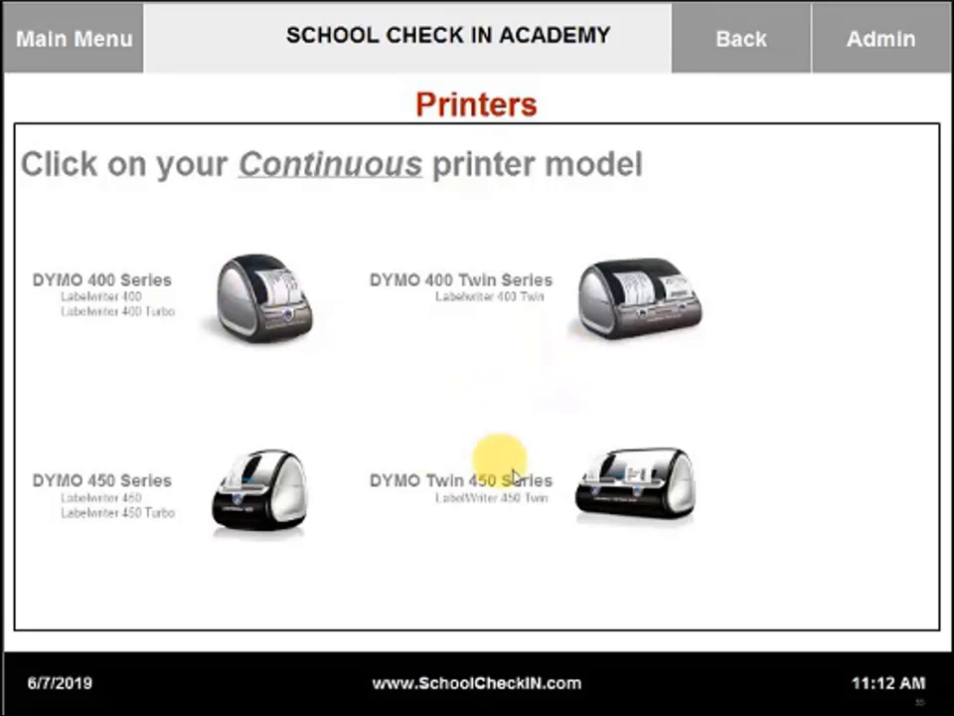
pyautogui.click(618, 494)
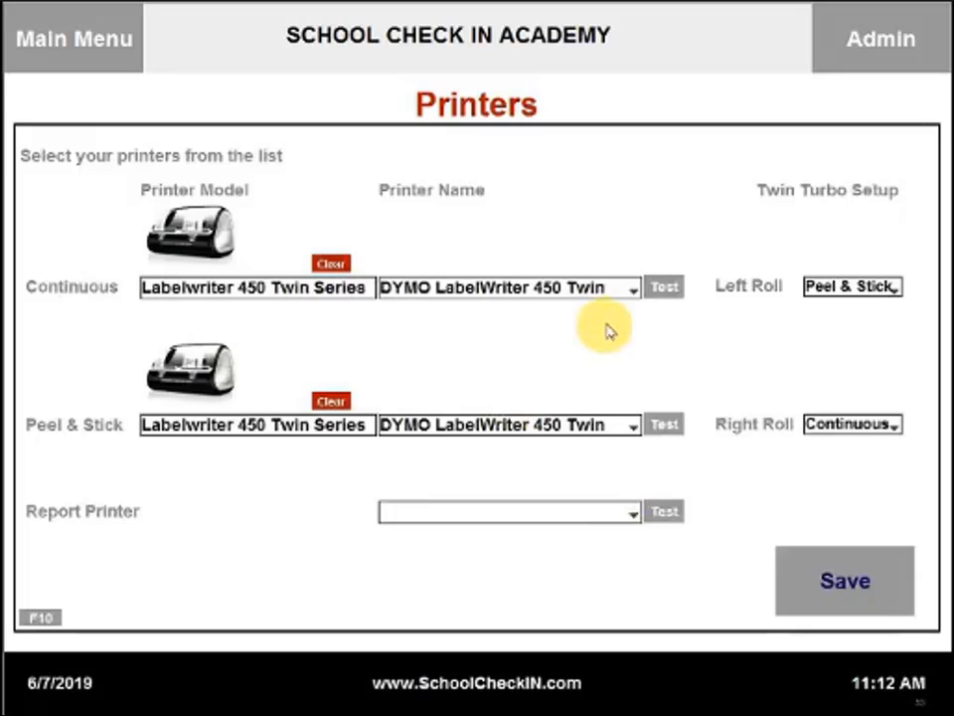
pyautogui.click(633, 289)
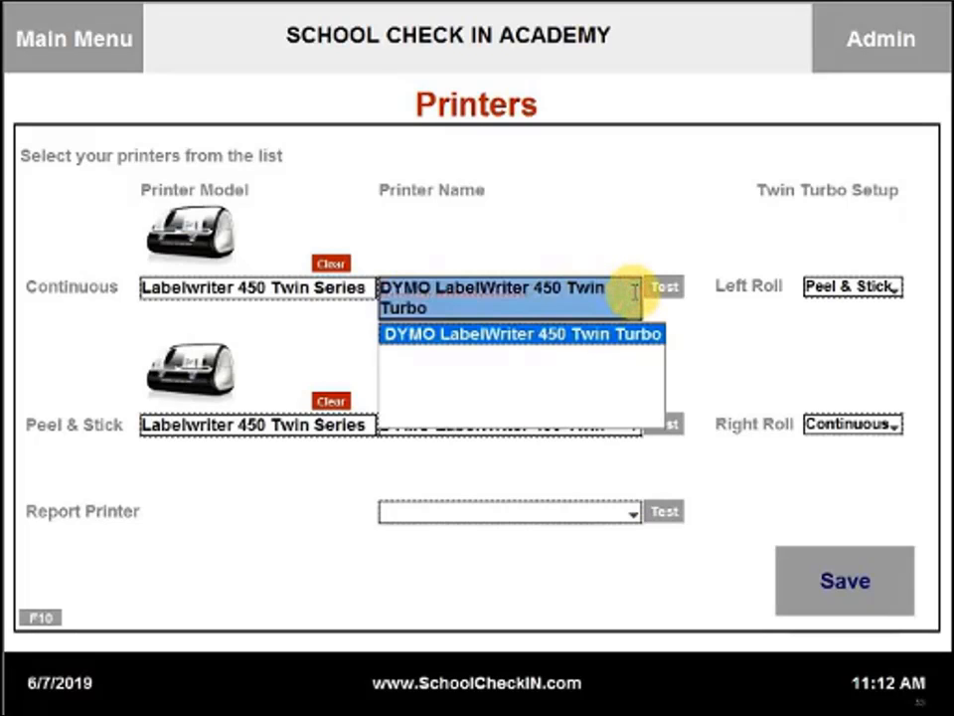
pyautogui.click(658, 338)
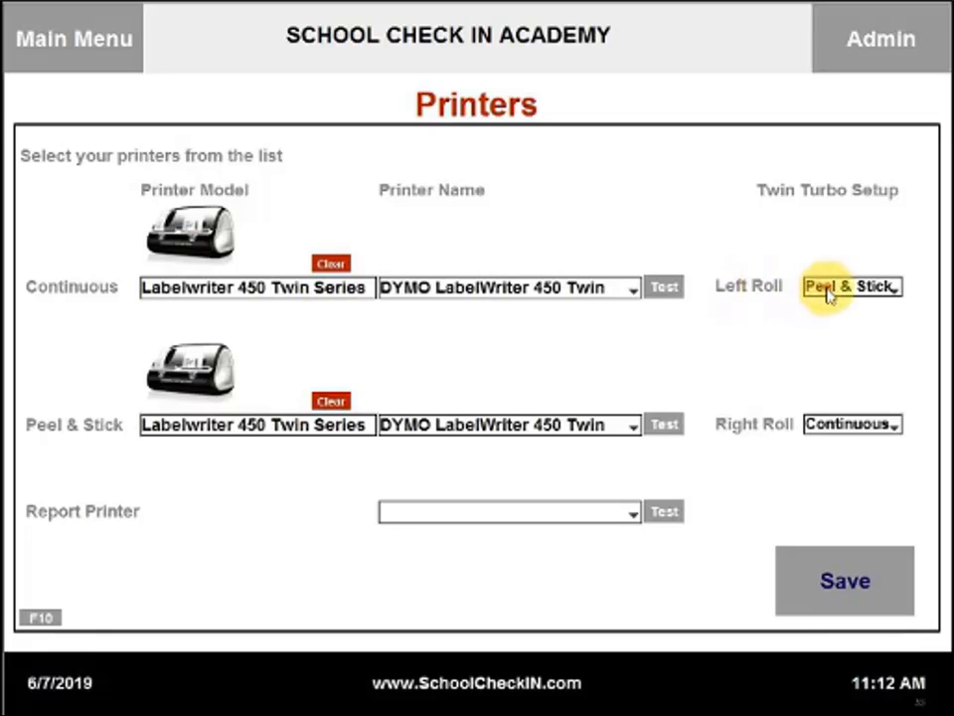
# Step: Set the Twin Turbo left roll to Peel & Stick, review the right roll and report printer choices, and save the printer settings
pyautogui.click(865, 288)
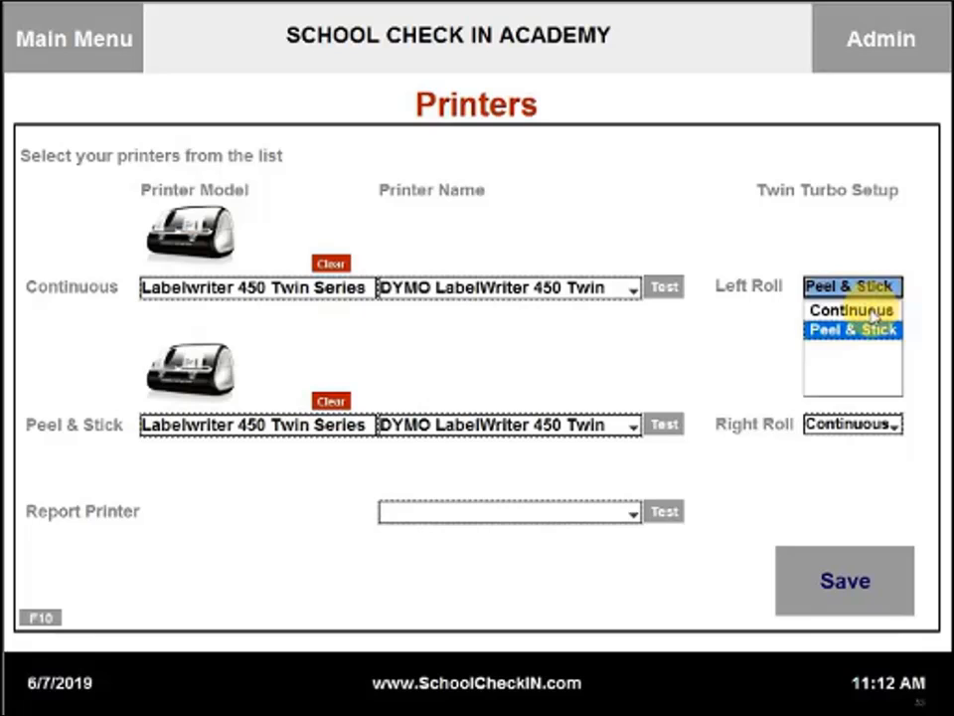
pyautogui.click(825, 329)
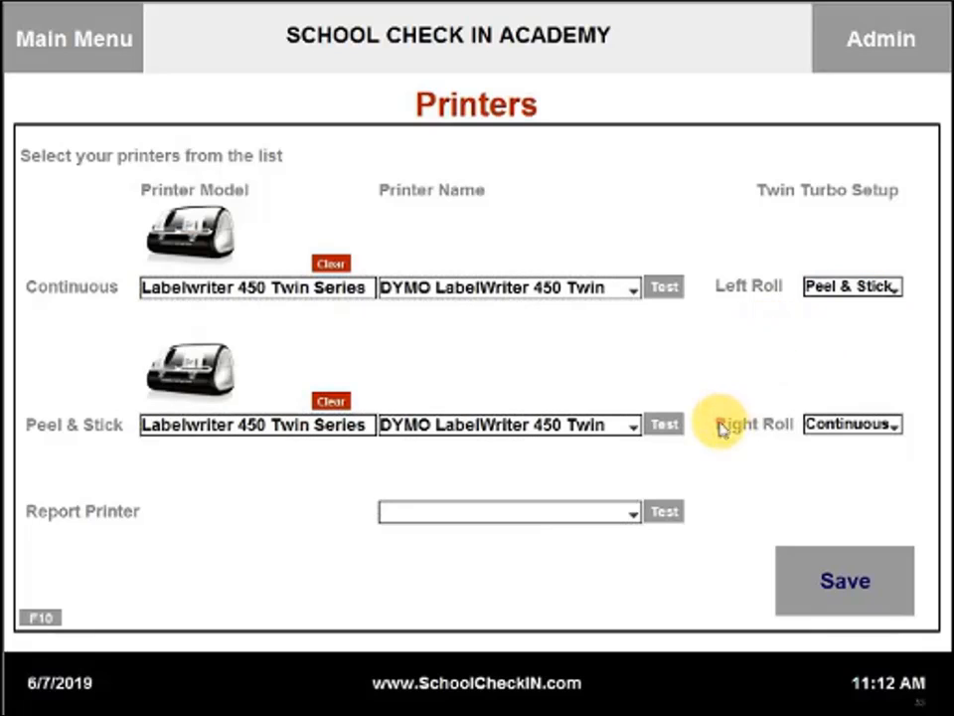
pyautogui.click(847, 425)
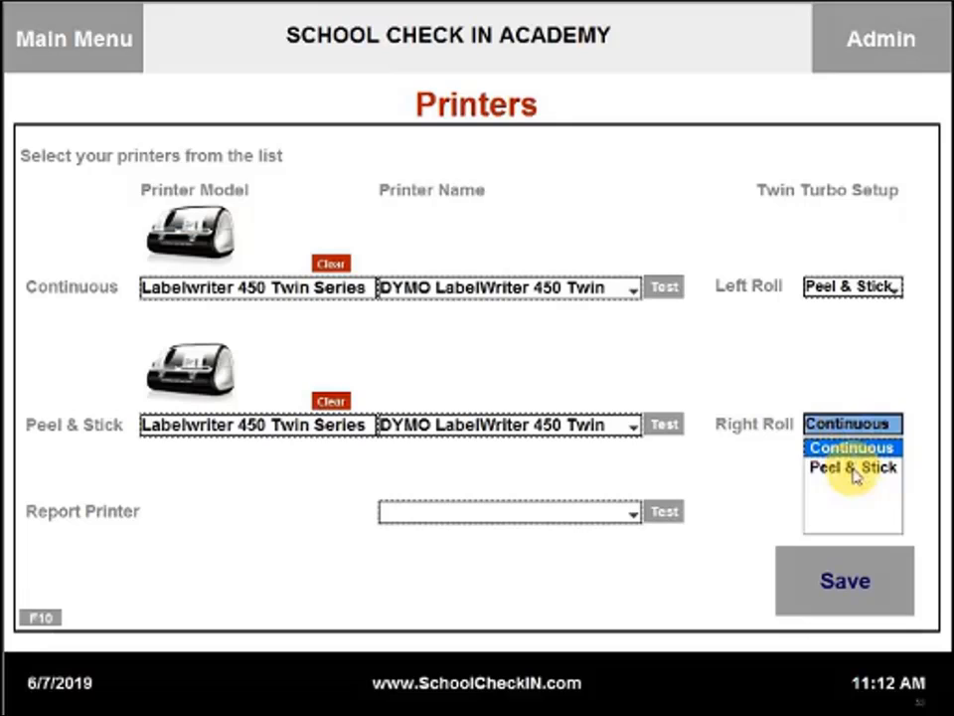
pyautogui.click(725, 482)
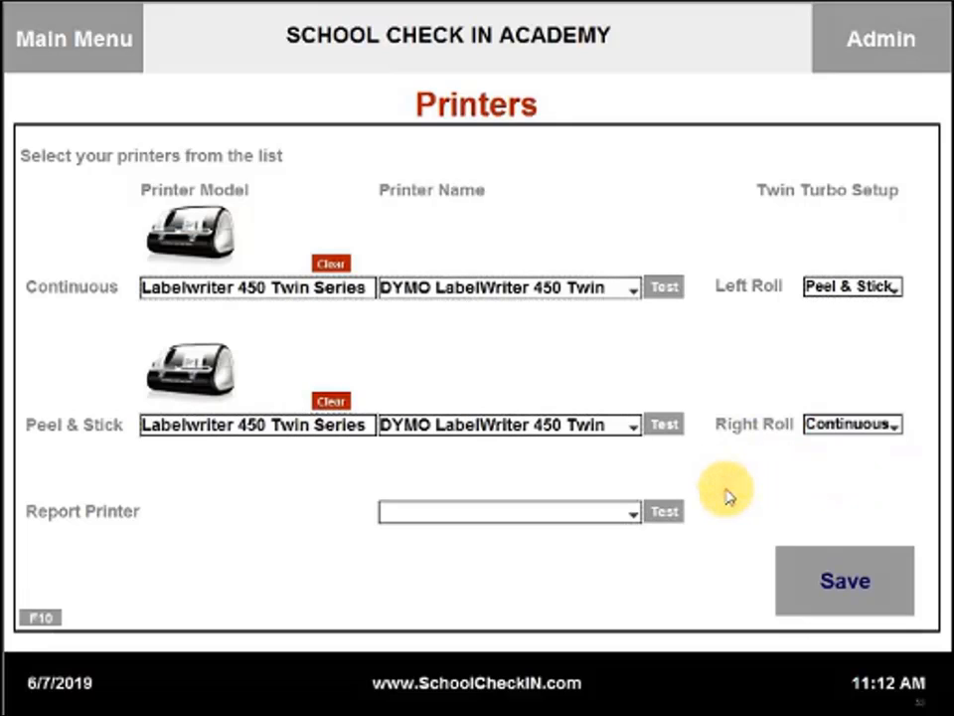
pyautogui.click(459, 517)
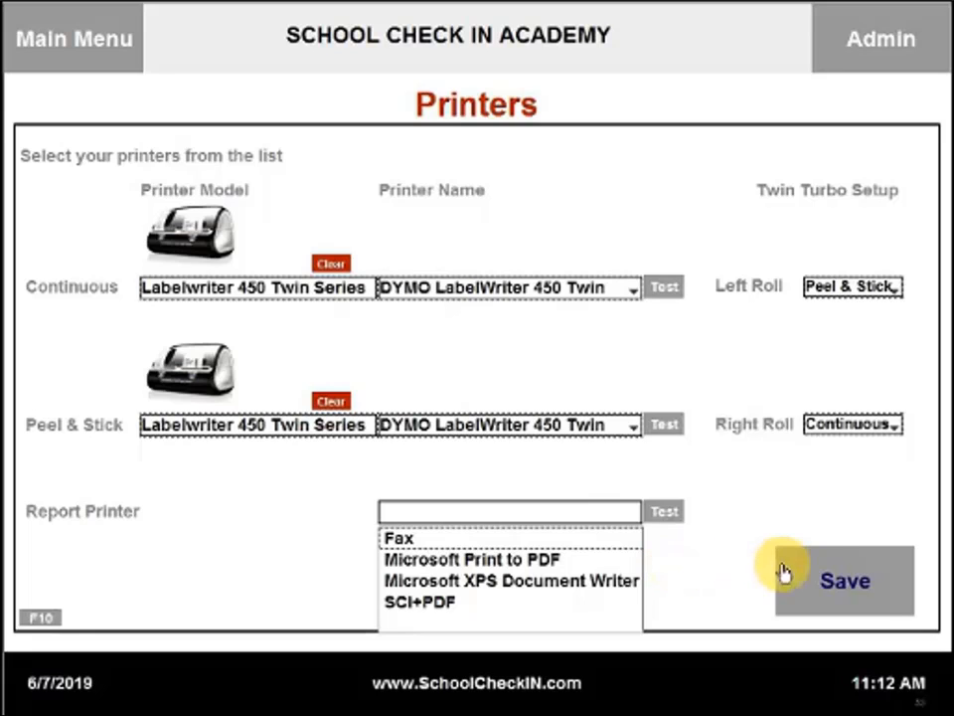
pyautogui.click(825, 573)
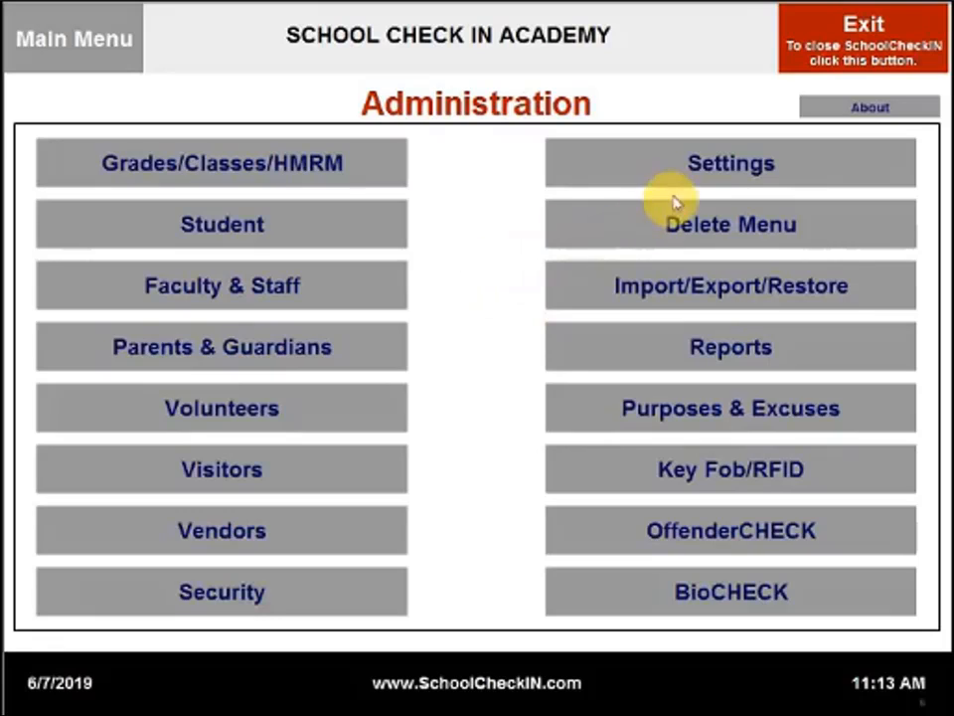
# Step: In the Camera settings, turn Live Camera In Use on, review the Camera Pose Time choices, turn it back off, and return to Administration
pyautogui.click(720, 164)
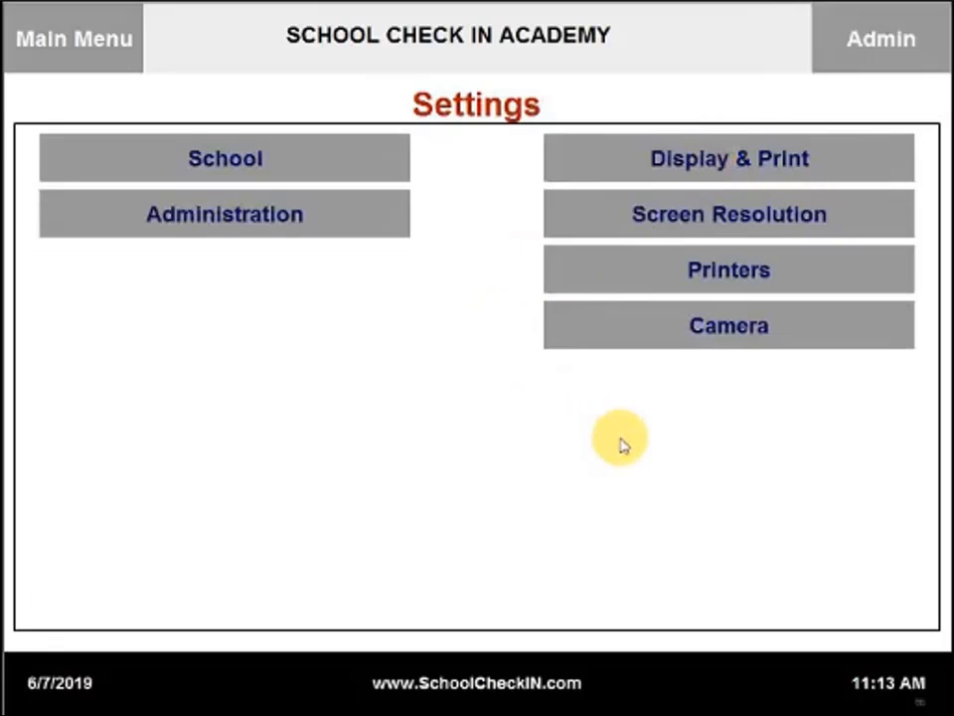
pyautogui.click(697, 345)
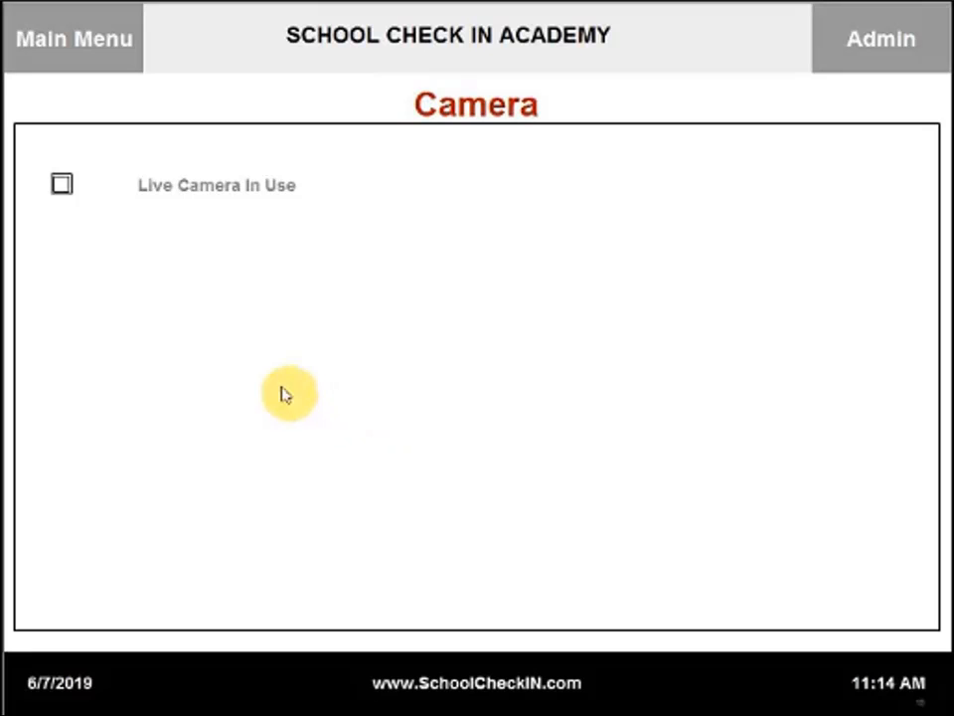
pyautogui.click(61, 185)
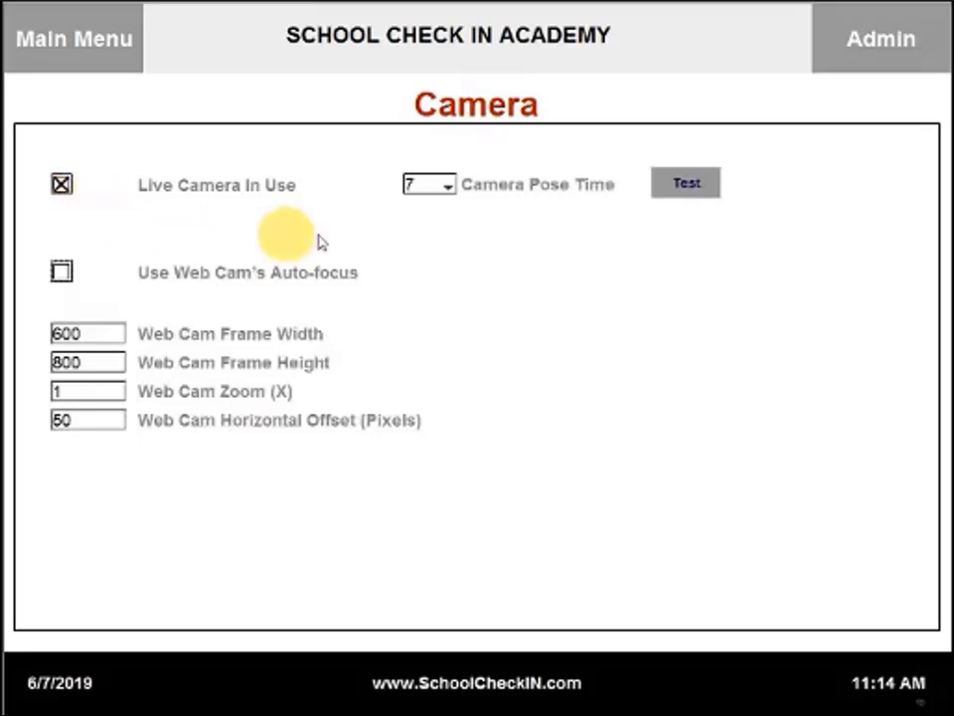
pyautogui.click(449, 184)
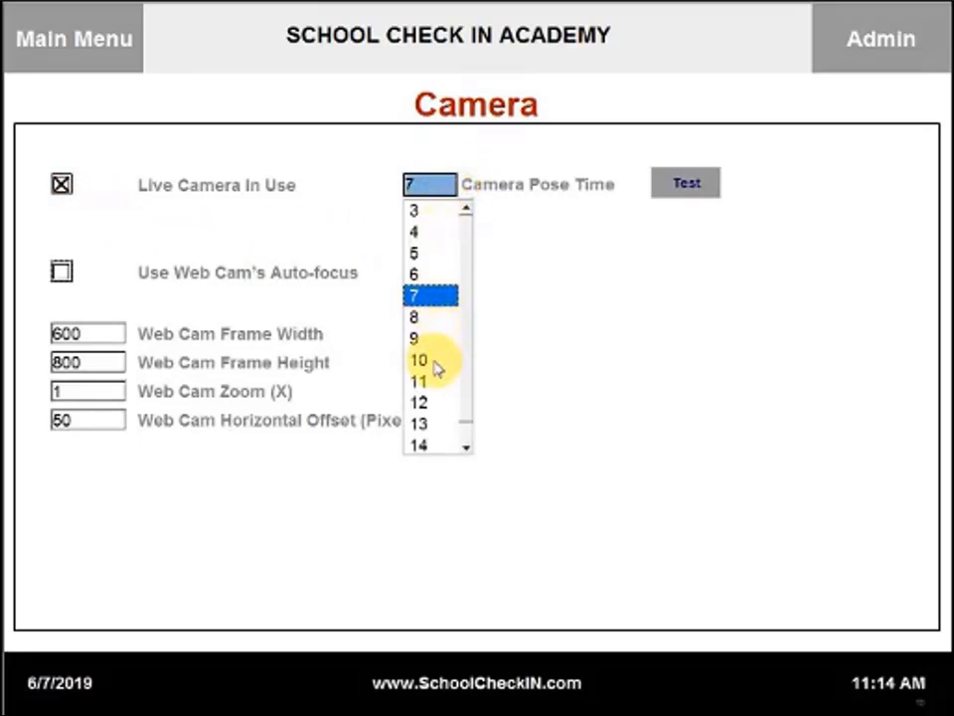
pyautogui.click(548, 343)
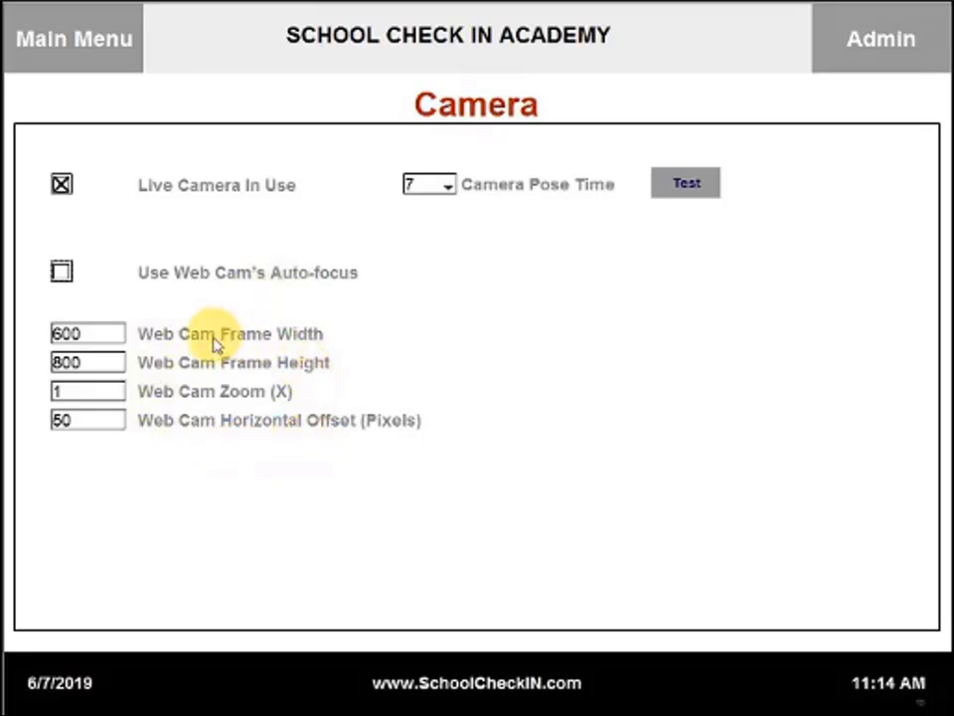
pyautogui.click(63, 187)
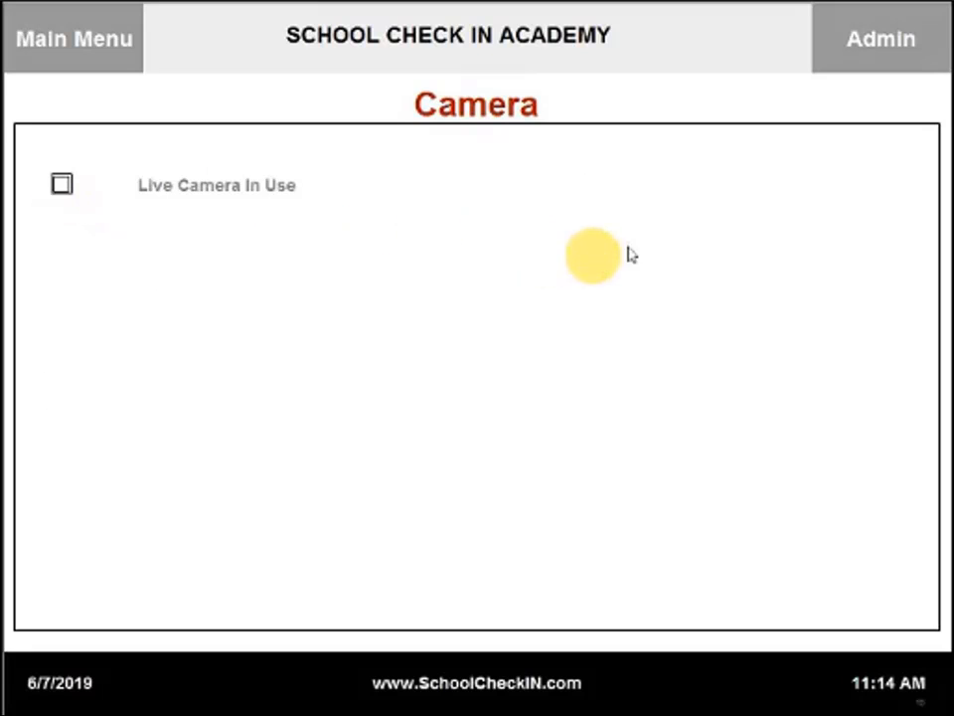
pyautogui.click(888, 66)
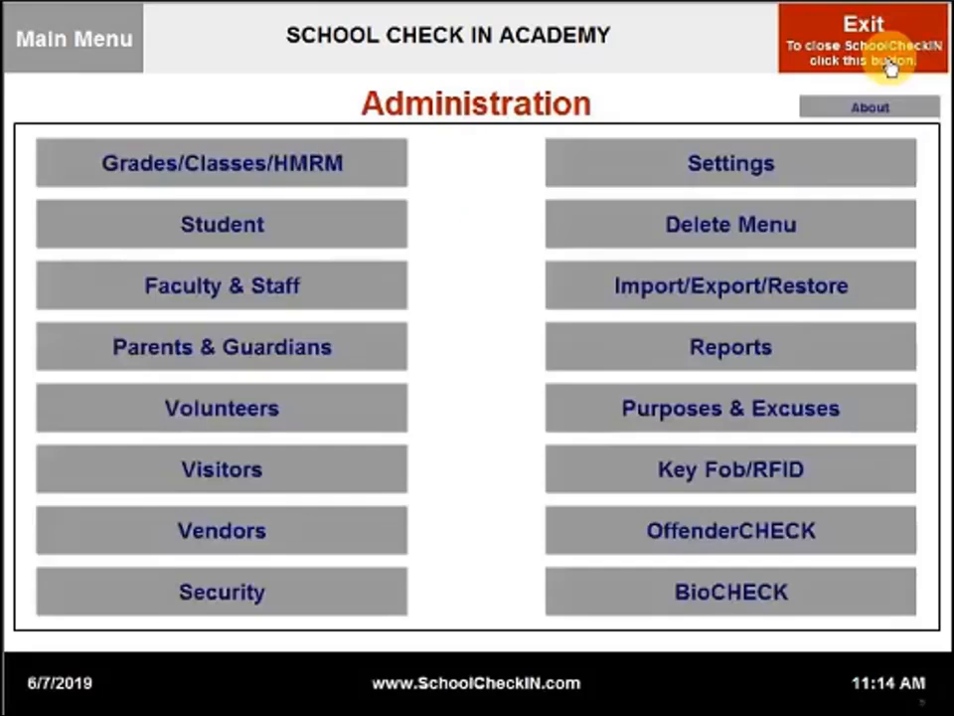